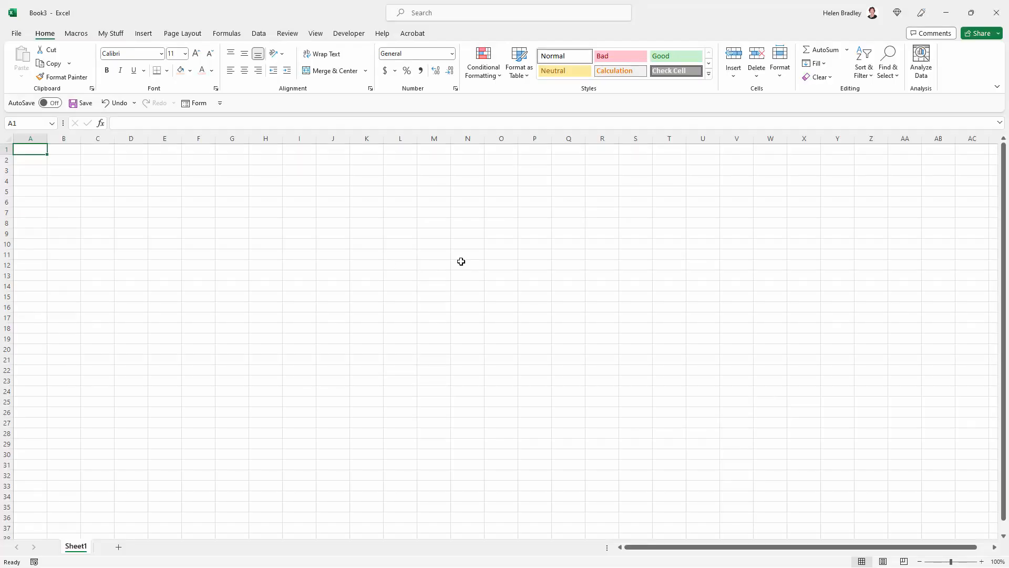
- Enter the label Bagels in A2, format B2:B3 as percentages, and enter 30% in B2
{"action": "left_click", "coordinate": [29, 160]}
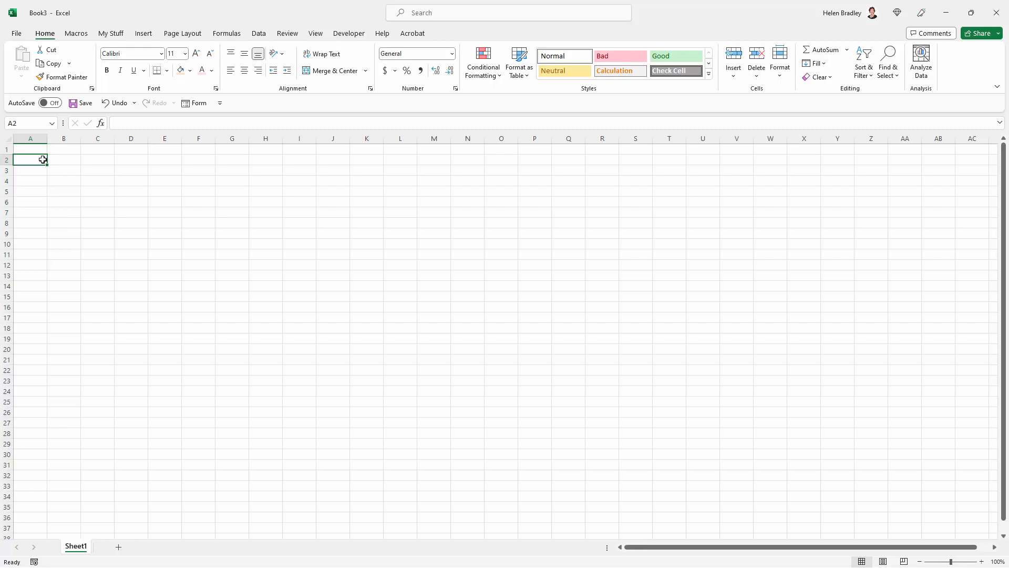
{"action": "type", "text": "Bagels"}
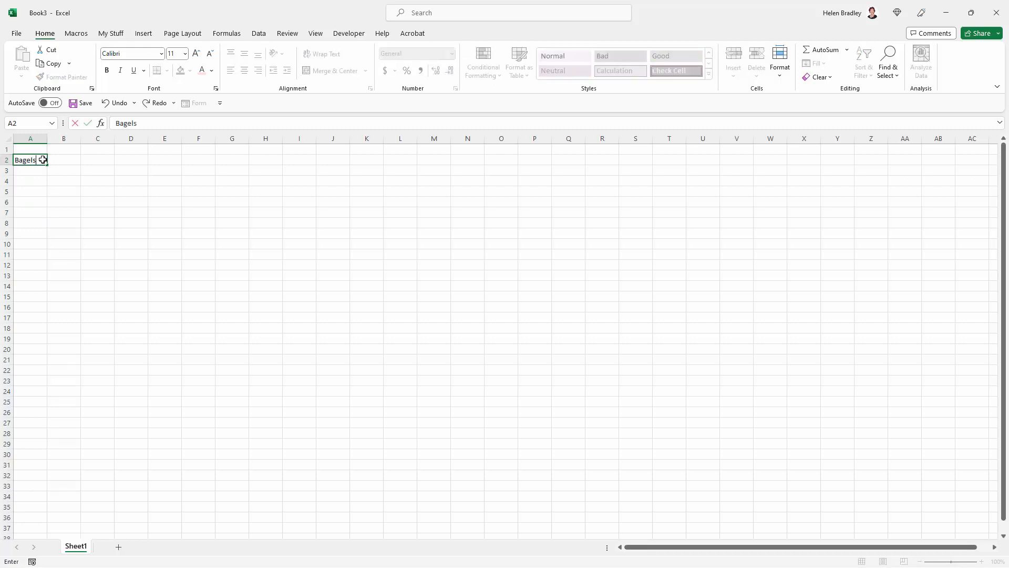
{"action": "key", "text": "Tab"}
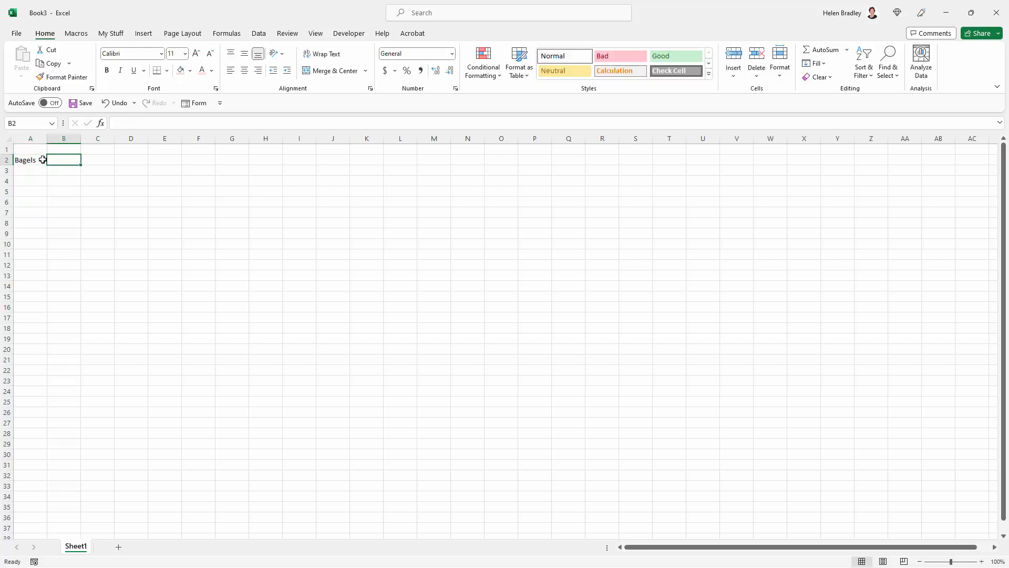
{"action": "left_click_drag", "start_coordinate": [53, 161], "coordinate": [57, 171]}
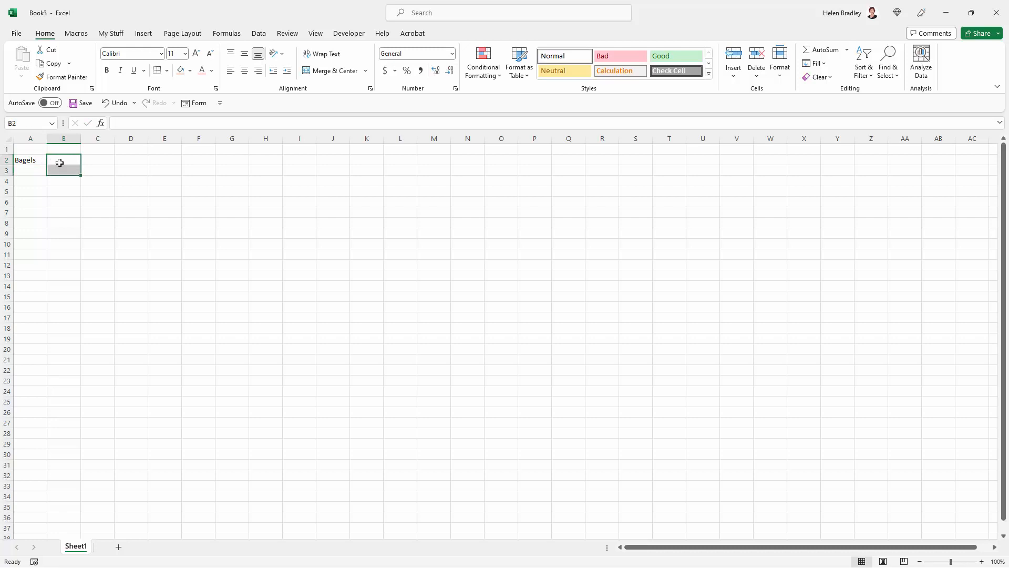
{"action": "left_click", "coordinate": [407, 70]}
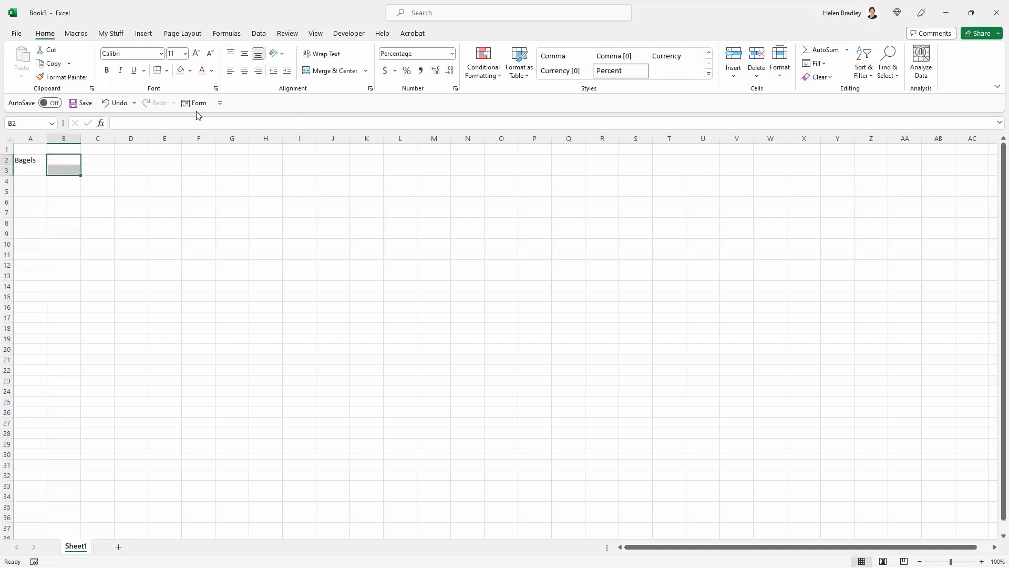
{"action": "left_click", "coordinate": [64, 157]}
{"action": "type", "text": "30"}
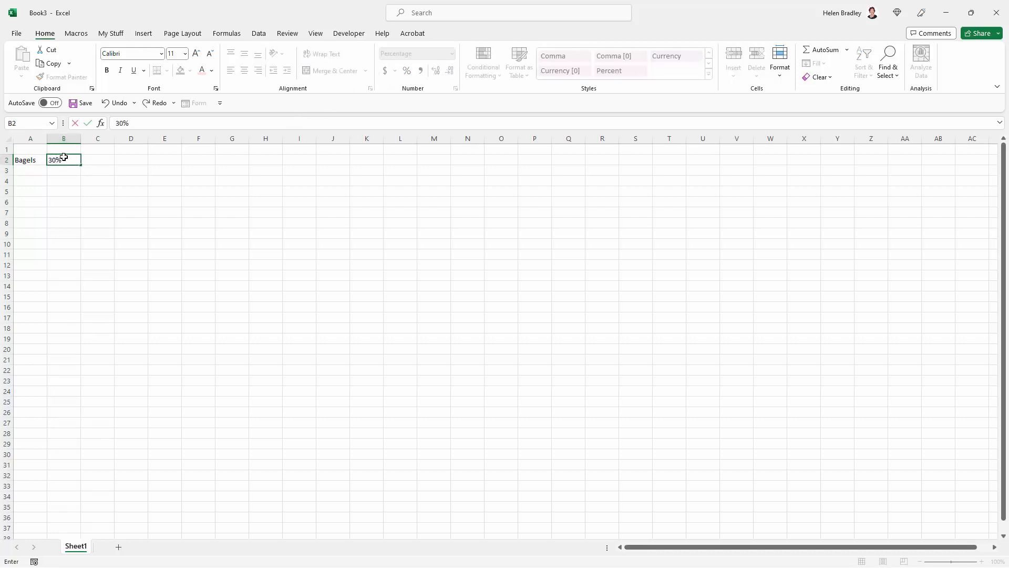
- Enter the label Bread in A3 and the formula =1-B2 in B3
{"action": "left_click", "coordinate": [37, 170]}
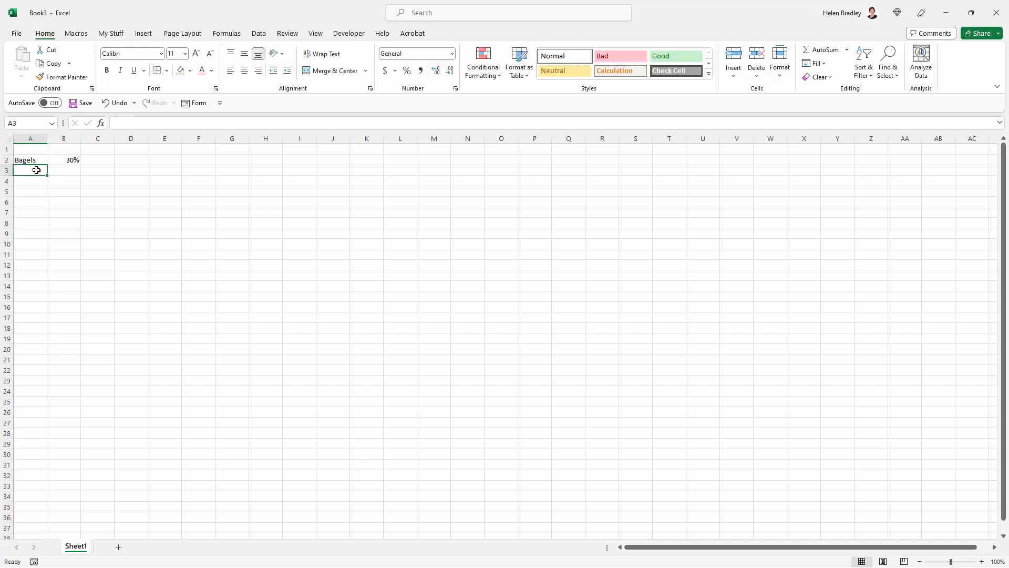
{"action": "type", "text": "Bread"}
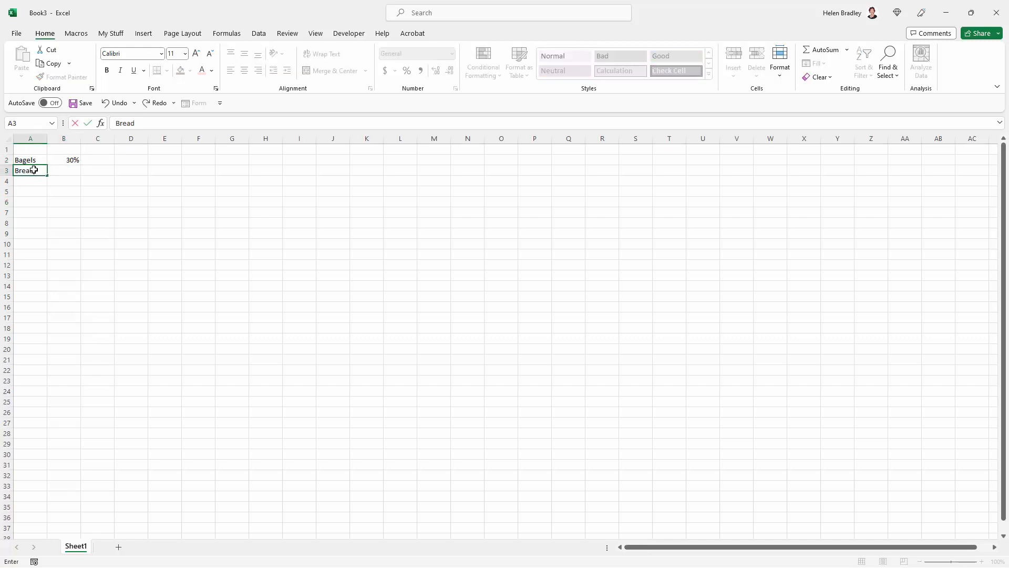
{"action": "key", "text": "Tab"}
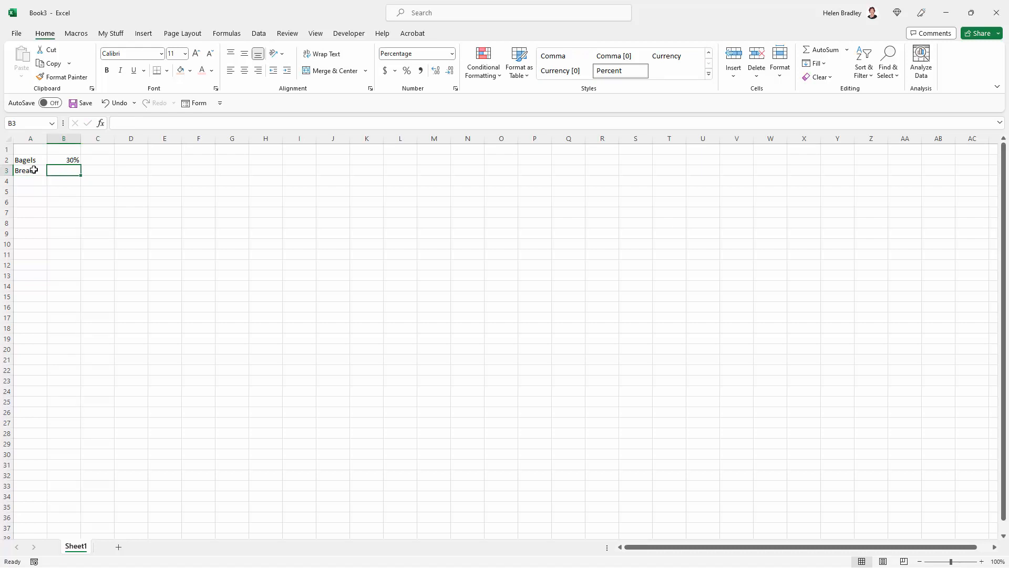
{"action": "type", "text": "="}
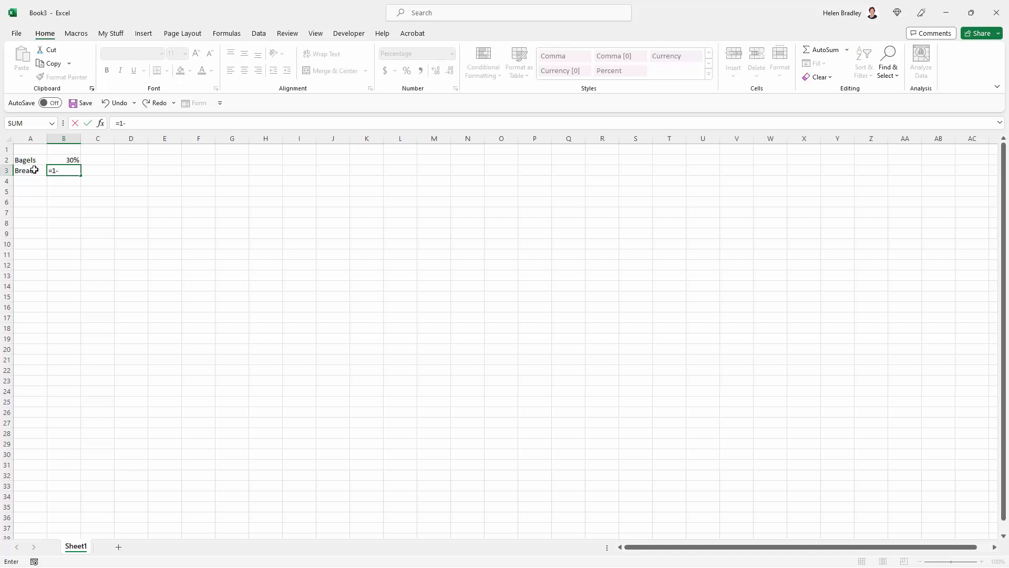
{"action": "type", "text": "1-"}
{"action": "left_click", "coordinate": [65, 161]}
{"action": "key", "text": "Return"}
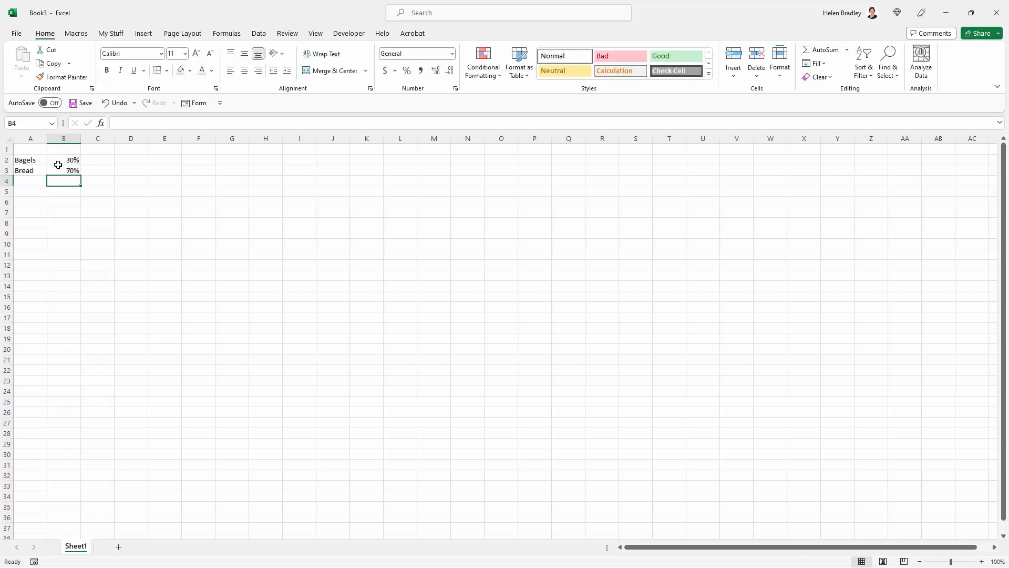
- Change the Bagels percentage in B2 to 40%
{"action": "left_click", "coordinate": [62, 159]}
{"action": "type", "text": "4"}
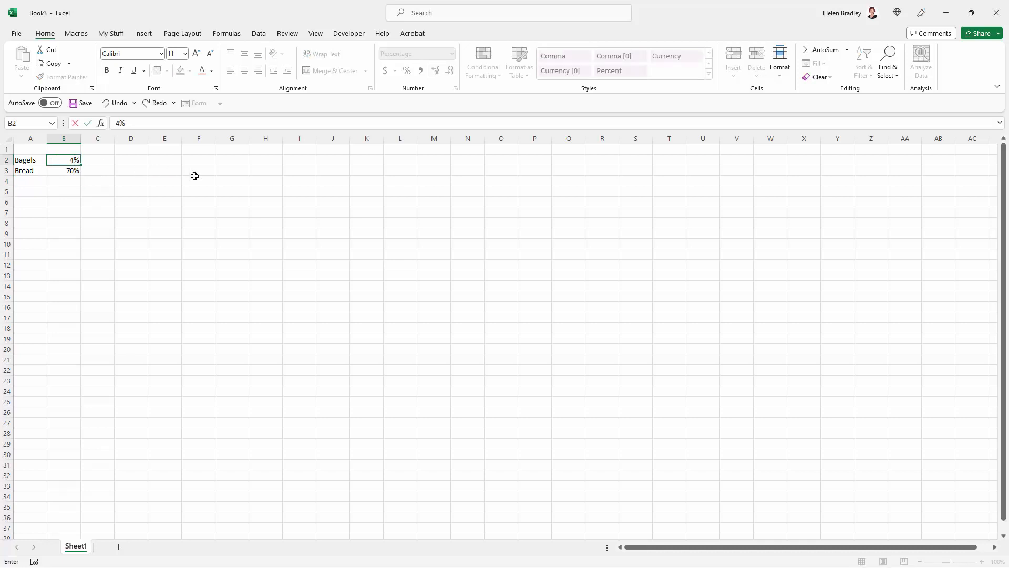
{"action": "key", "text": "Return"}
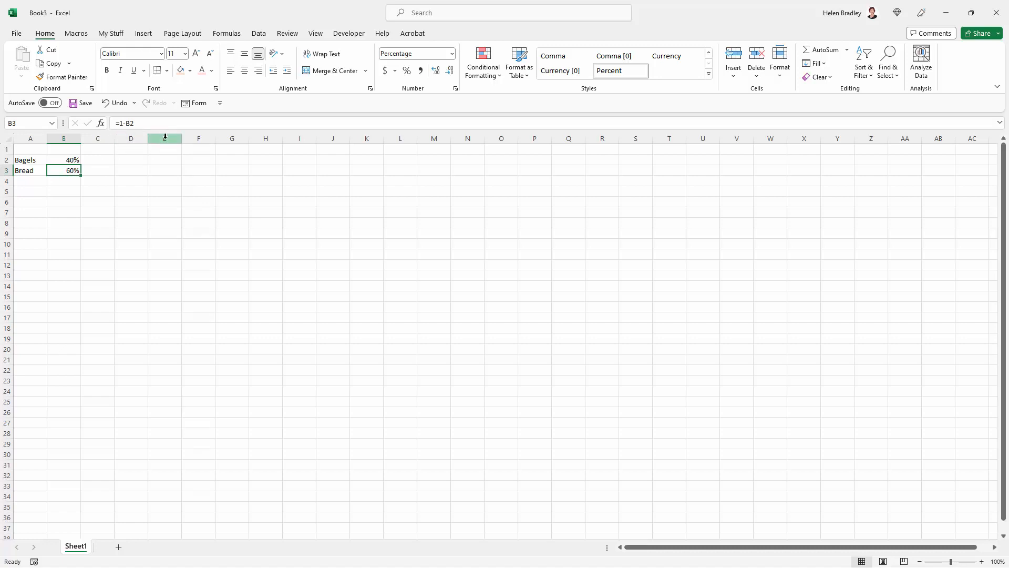
- Narrow columns E to N and increase the height of rows 6 to 15 to form a 10 by 10 grid of square cells
{"action": "left_click_drag", "start_coordinate": [165, 137], "coordinate": [463, 143]}
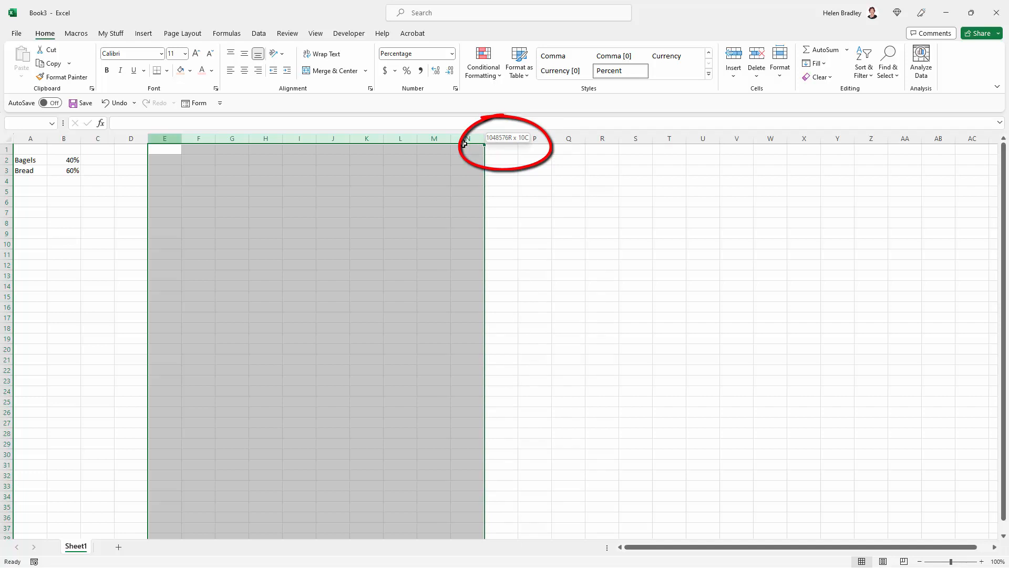
{"action": "left_click_drag", "start_coordinate": [464, 144], "coordinate": [463, 144]}
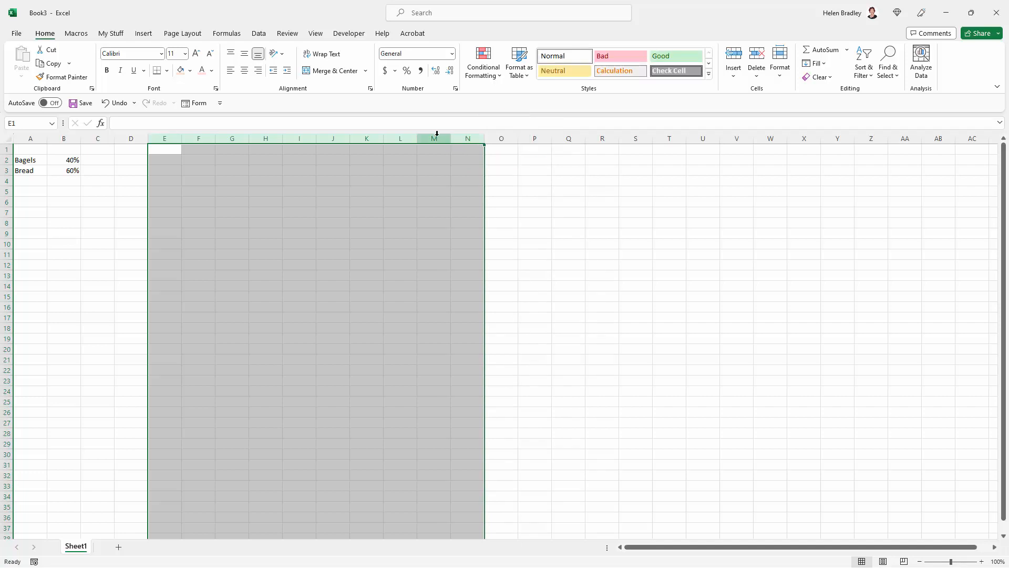
{"action": "left_click_drag", "start_coordinate": [451, 138], "coordinate": [434, 143]}
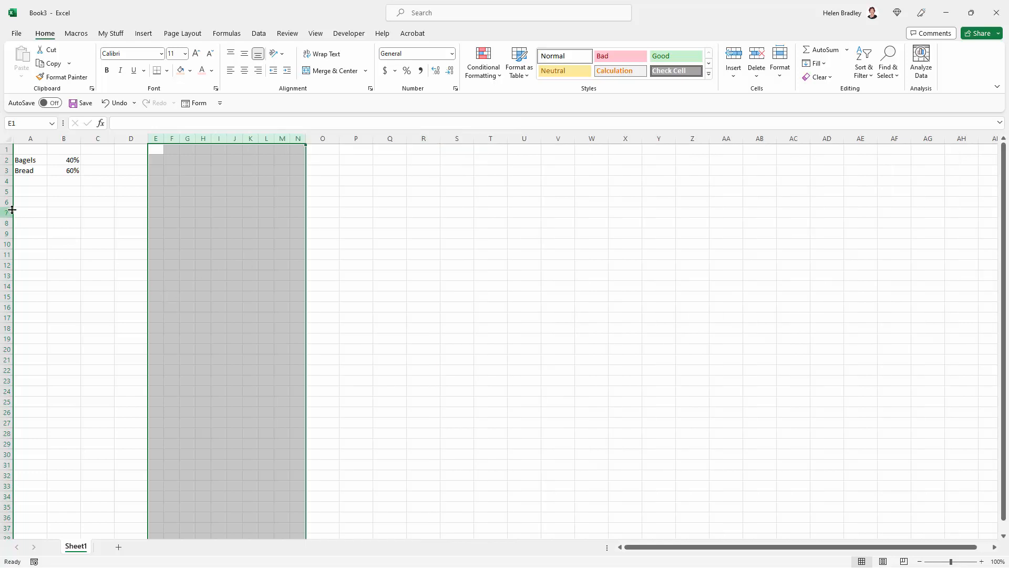
{"action": "left_click_drag", "start_coordinate": [7, 201], "coordinate": [5, 295]}
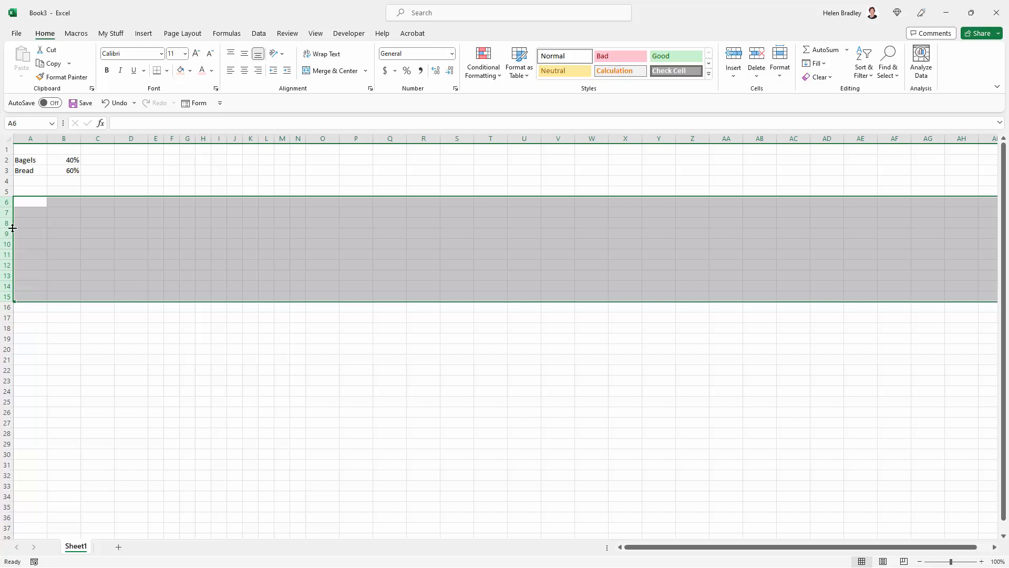
{"action": "left_click_drag", "start_coordinate": [8, 227], "coordinate": [7, 232]}
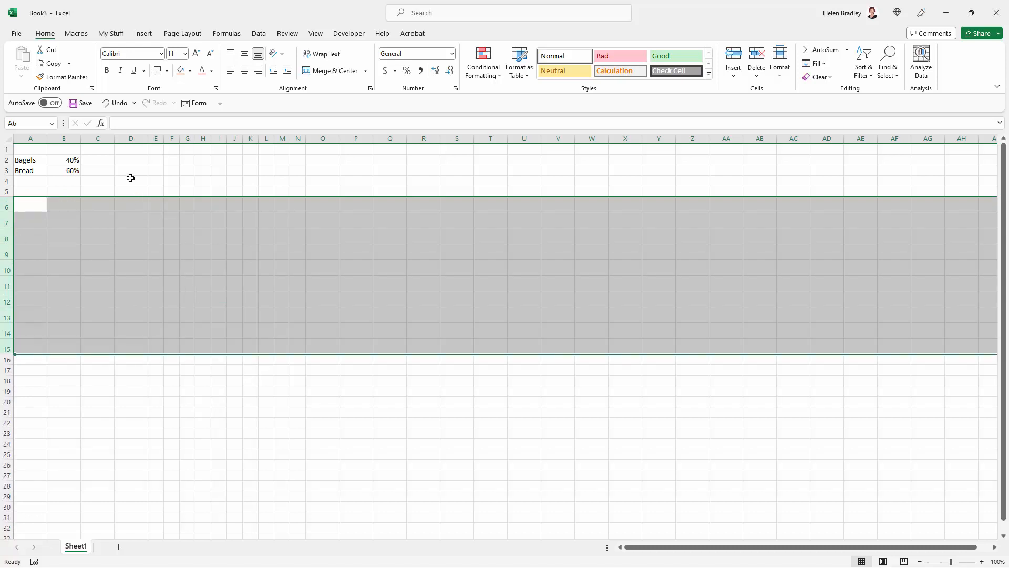
- Apply the percentage number format to the square grid E6:N15
{"action": "left_click_drag", "start_coordinate": [155, 205], "coordinate": [293, 342]}
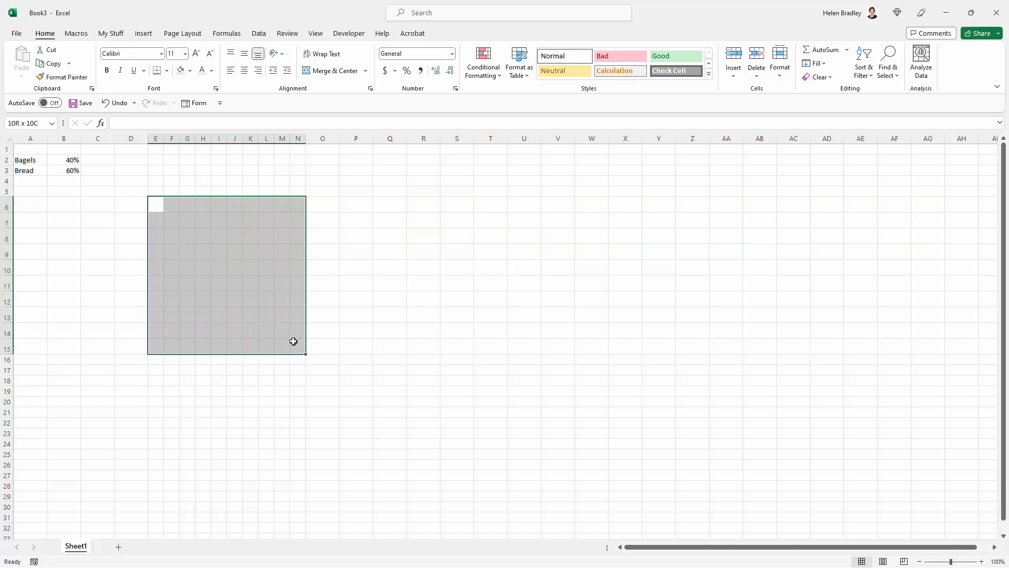
{"action": "left_click_drag", "start_coordinate": [293, 341], "coordinate": [292, 340]}
{"action": "left_click", "coordinate": [407, 70]}
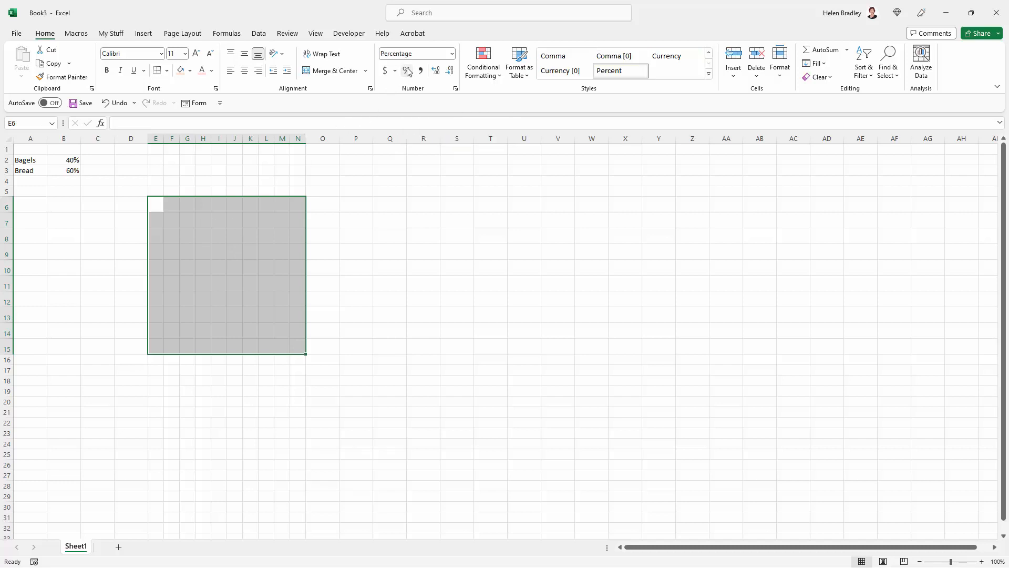
- Enter the starting values 1% in E15 and 2% in F15, in the grid's bottom row
{"action": "left_click", "coordinate": [151, 346]}
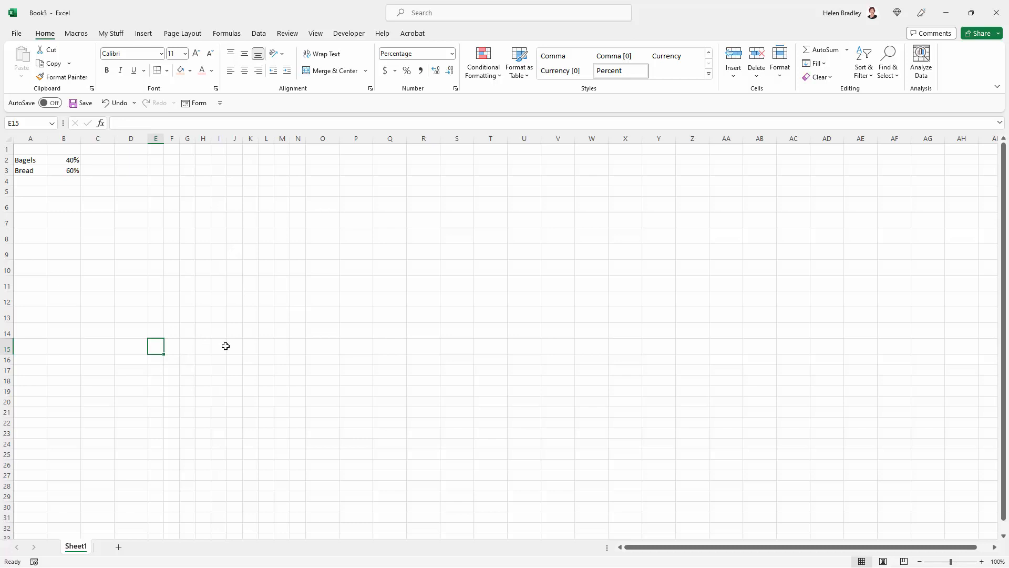
{"action": "type", "text": "1"}
{"action": "key", "text": "Tab"}
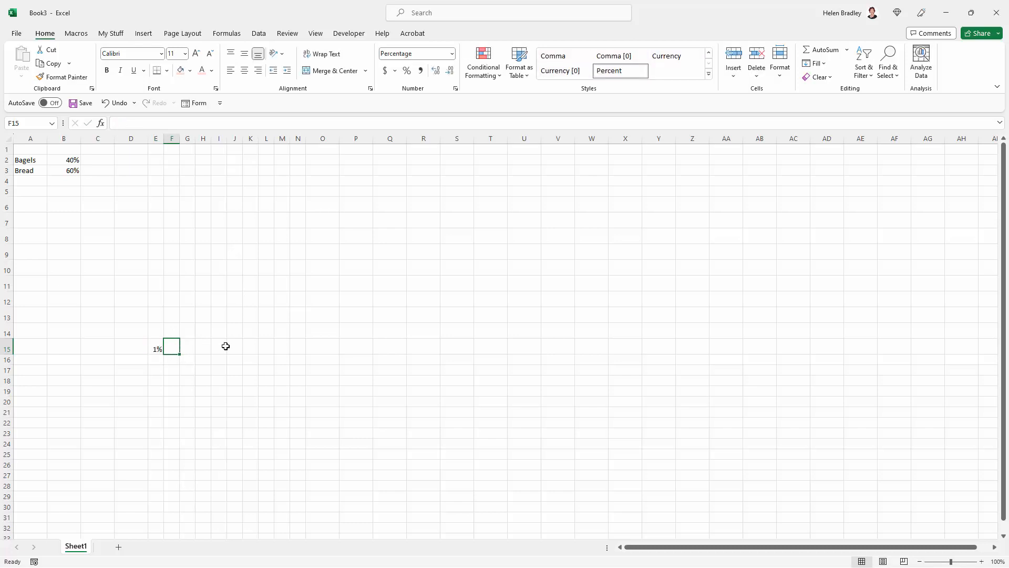
{"action": "type", "text": "2"}
{"action": "key", "text": "BackSpace"}
{"action": "type", "text": "2"}
{"action": "key", "text": "Tab"}
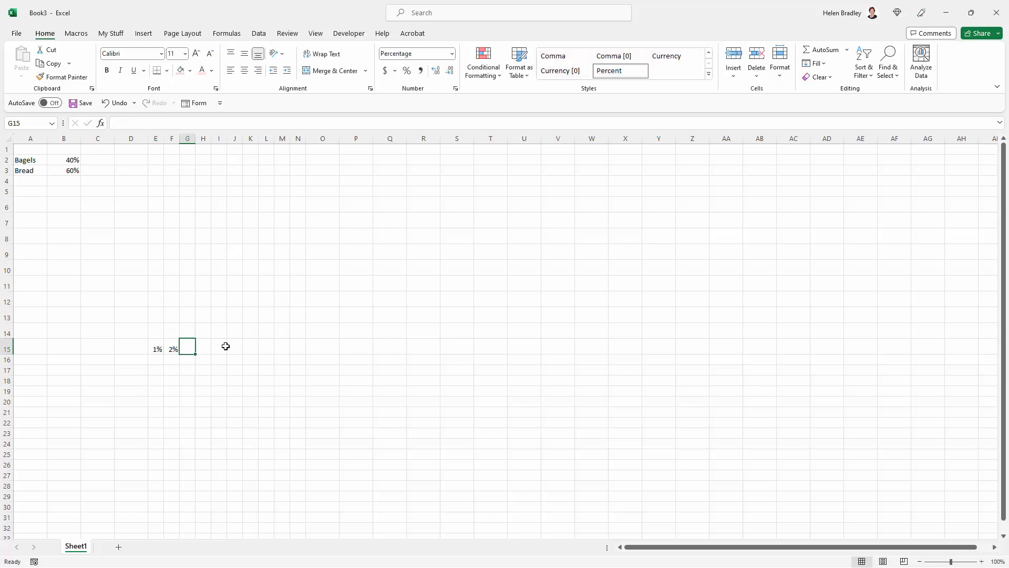
- Enter 11% in E14 and 12% in F14, directly above the first two values
{"action": "key", "text": "Up"}
{"action": "key", "text": "Left"}
{"action": "key", "text": "Left"}
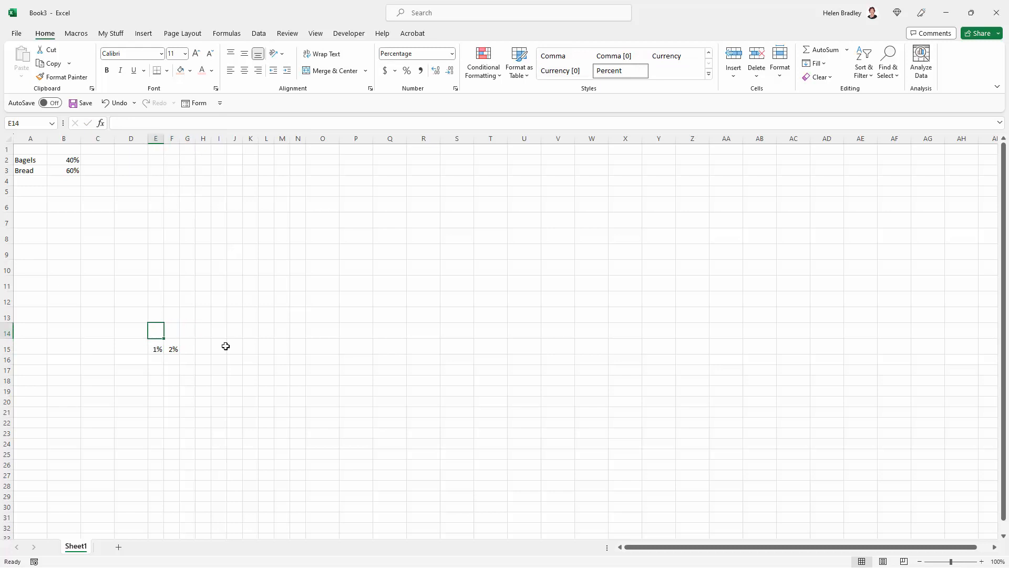
{"action": "type", "text": "11"}
{"action": "key", "text": "Tab"}
{"action": "type", "text": "12"}
{"action": "key", "text": "Tab"}
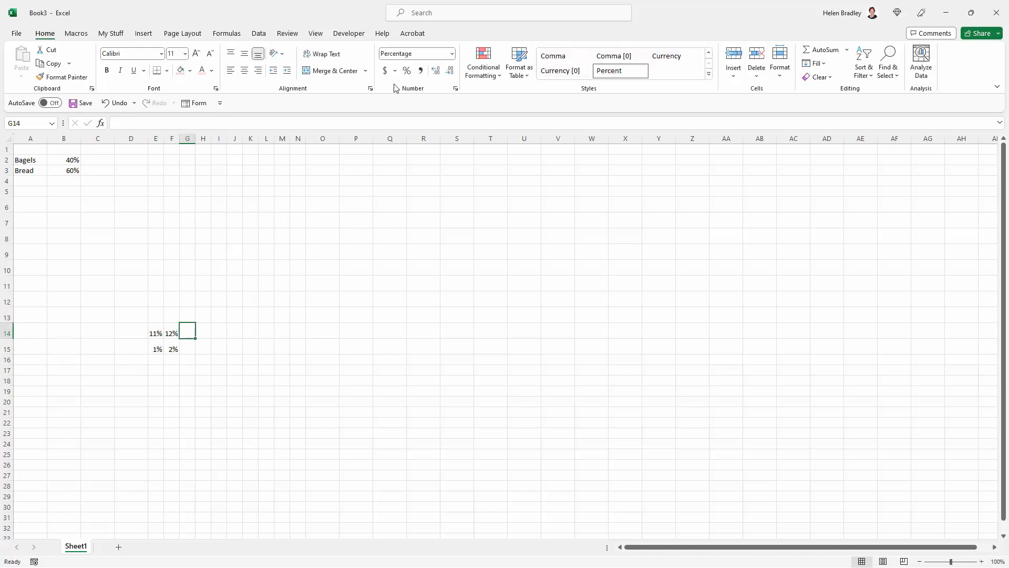
{"action": "key", "text": "Return"}
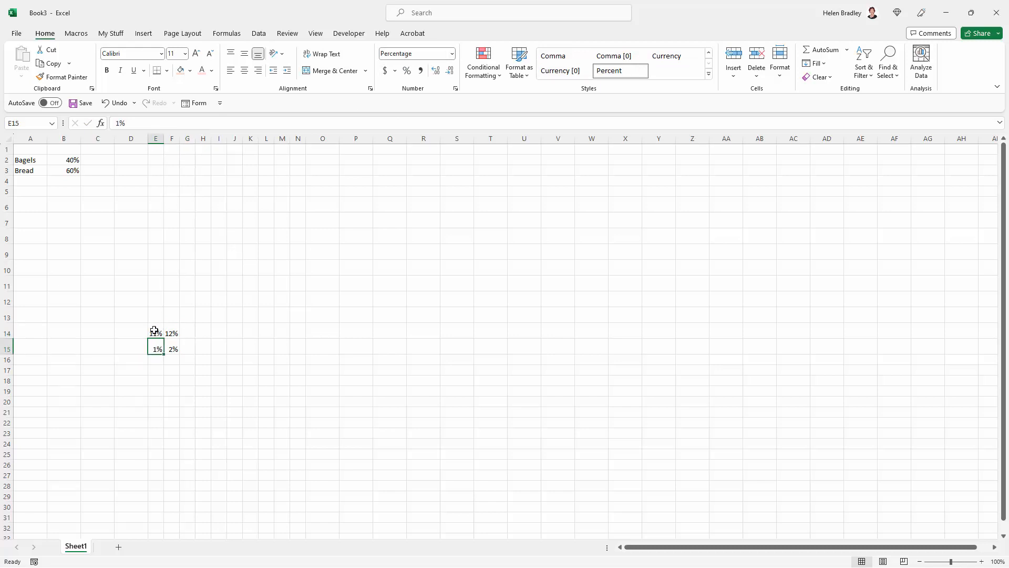
- Extend the series in E14:F15 across to column N, reaching 20% and 10% at the row ends
{"action": "left_click", "coordinate": [154, 331]}
{"action": "left_click_drag", "start_coordinate": [155, 332], "coordinate": [171, 345]}
{"action": "left_click", "coordinate": [140, 326]}
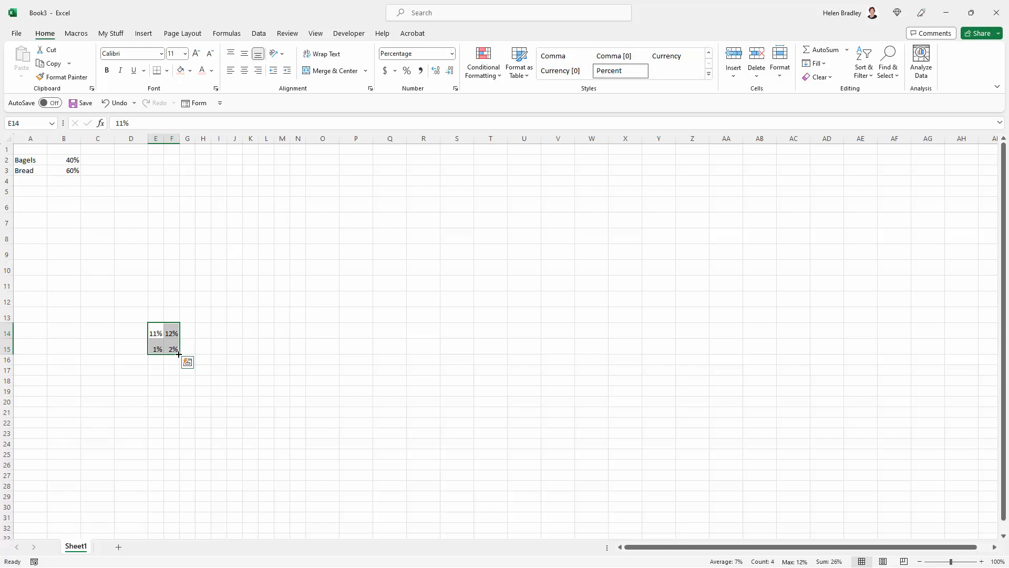
{"action": "left_click_drag", "start_coordinate": [178, 354], "coordinate": [301, 360]}
{"action": "left_click", "coordinate": [335, 377]}
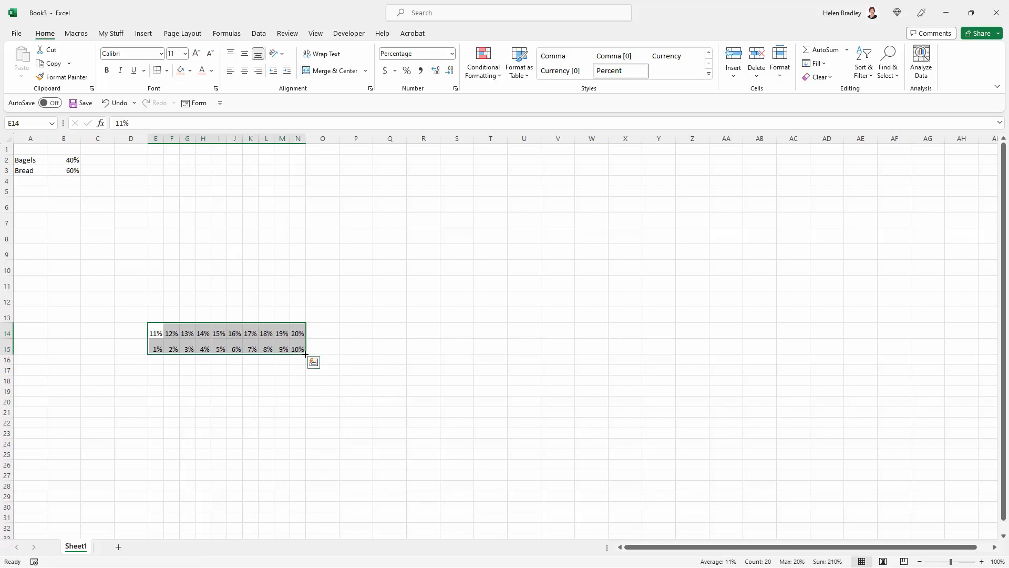
- Extend the two filled rows E14:N15 upward to row 6 so the percentages continue through the whole grid
{"action": "left_click_drag", "start_coordinate": [306, 355], "coordinate": [308, 200]}
{"action": "left_click", "coordinate": [345, 220]}
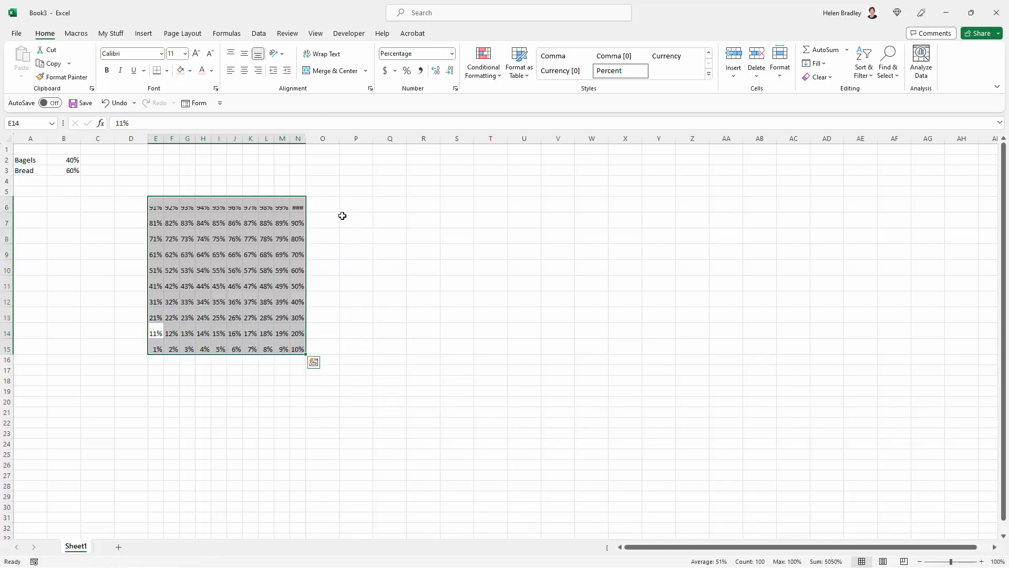
{"action": "left_click", "coordinate": [182, 382]}
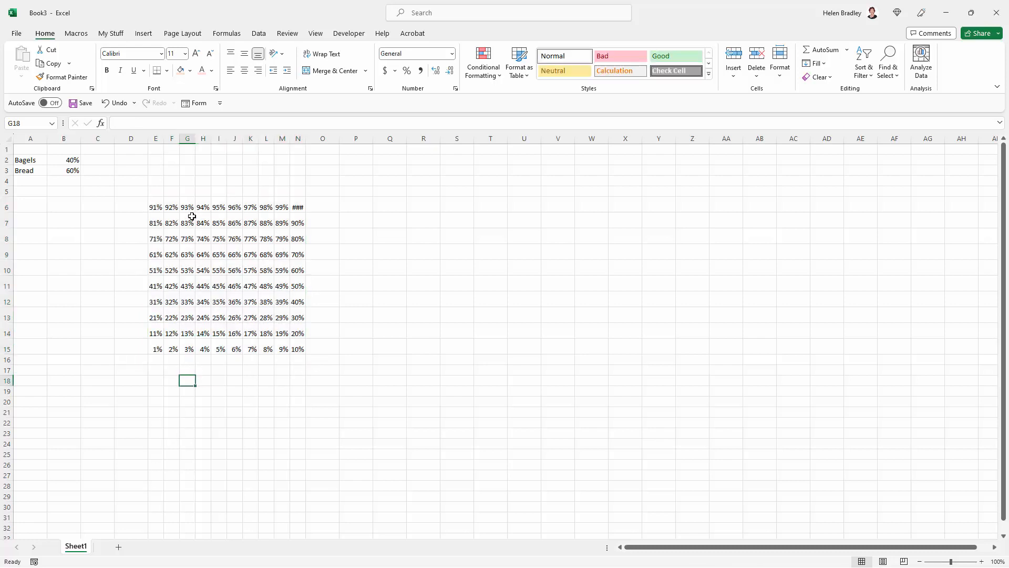
- Fill E6:N15 with the lightest orange theme colour and set its font to the same colour to hide the numbers
{"action": "left_click_drag", "start_coordinate": [152, 207], "coordinate": [298, 348]}
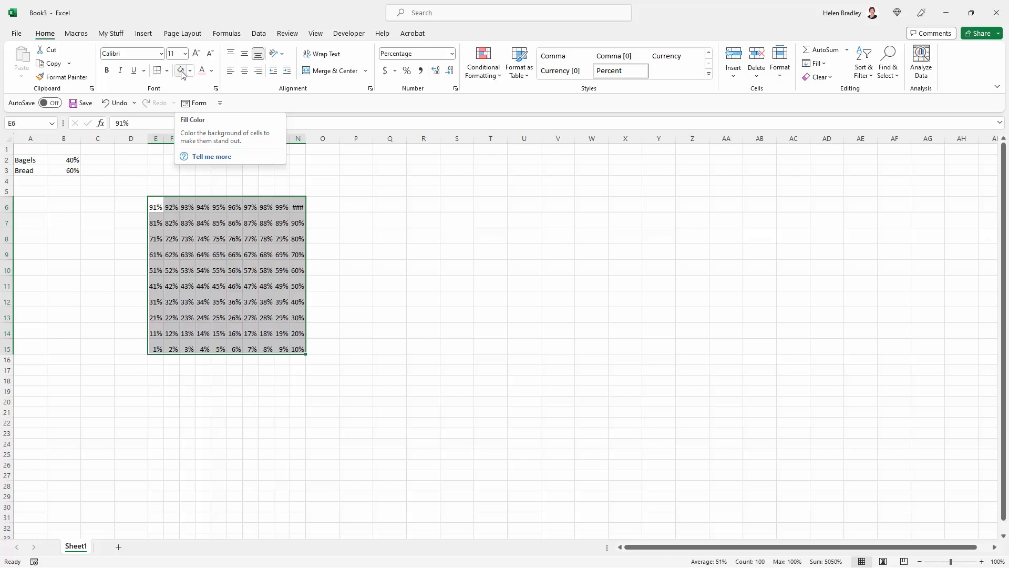
{"action": "left_click", "coordinate": [189, 70]}
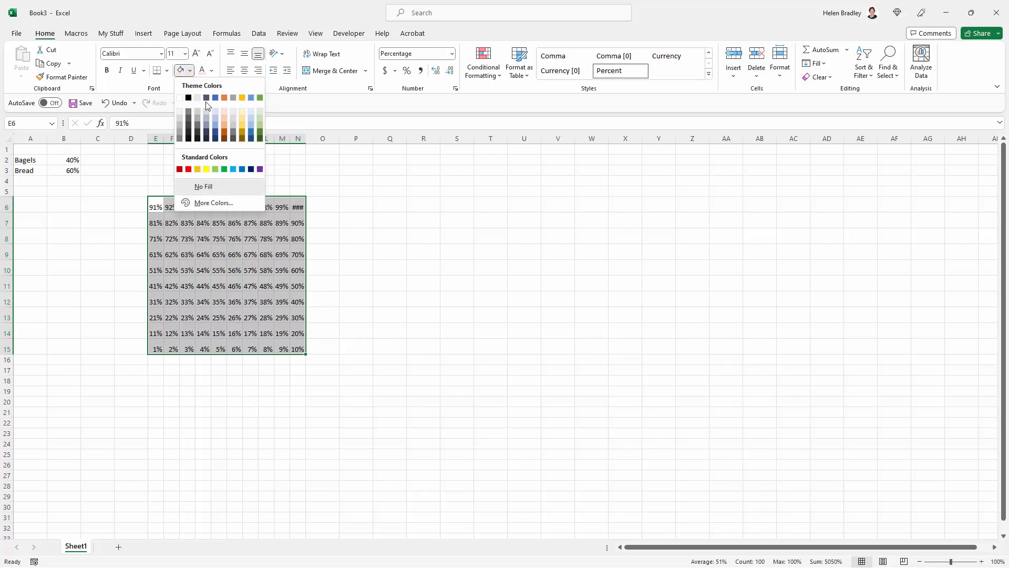
{"action": "left_click", "coordinate": [225, 110]}
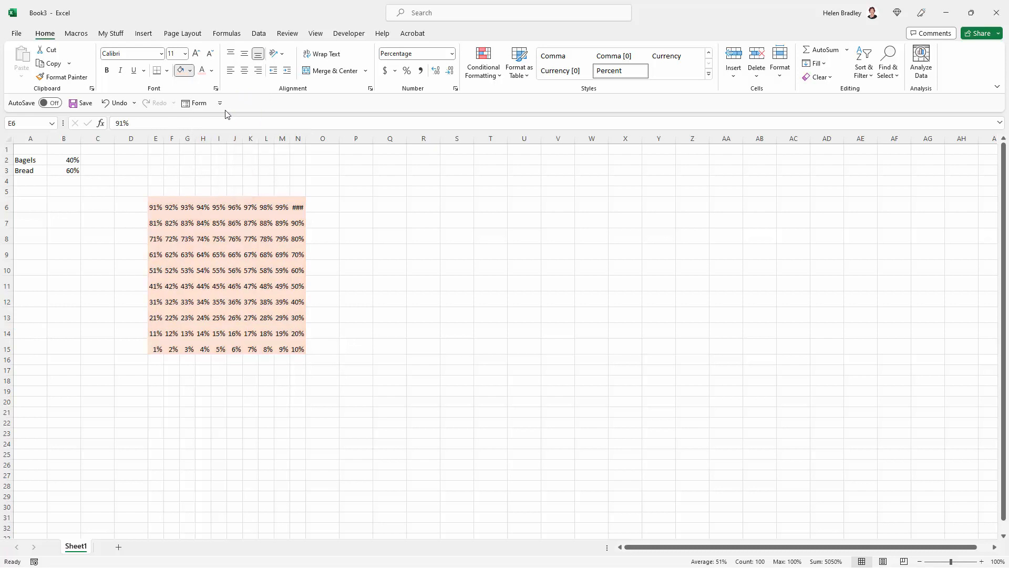
{"action": "left_click", "coordinate": [203, 72]}
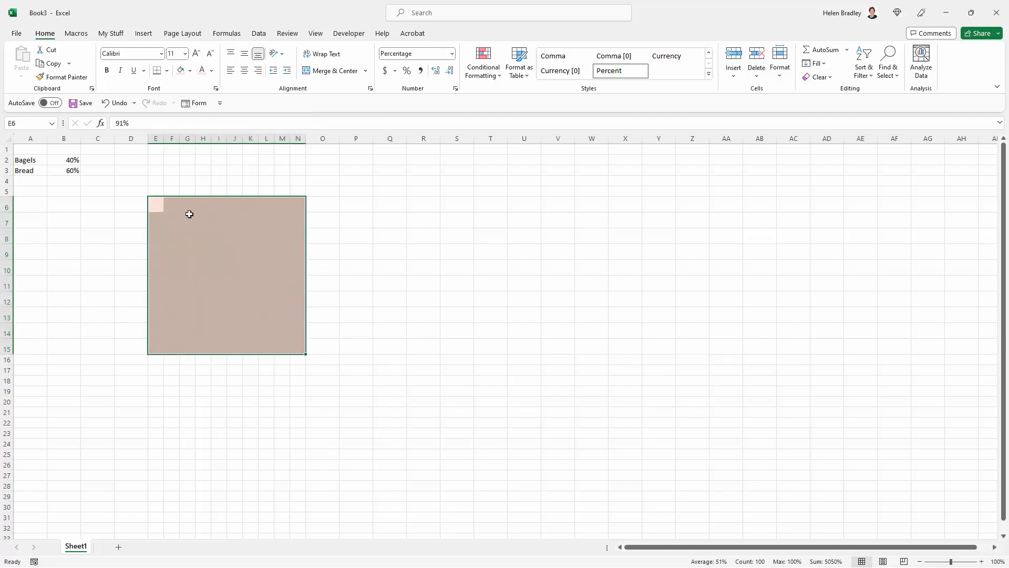
{"action": "left_click", "coordinate": [120, 262]}
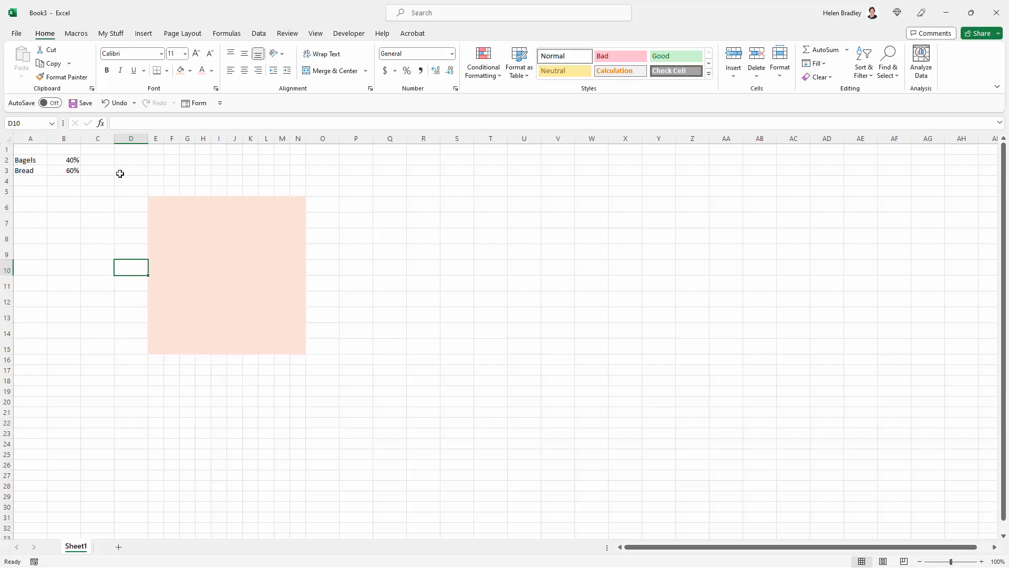
- Enter the formula =A2&" "&B2*100&"%" in C2 to join the Bagels name and its percentage into one label
{"action": "left_click", "coordinate": [97, 160]}
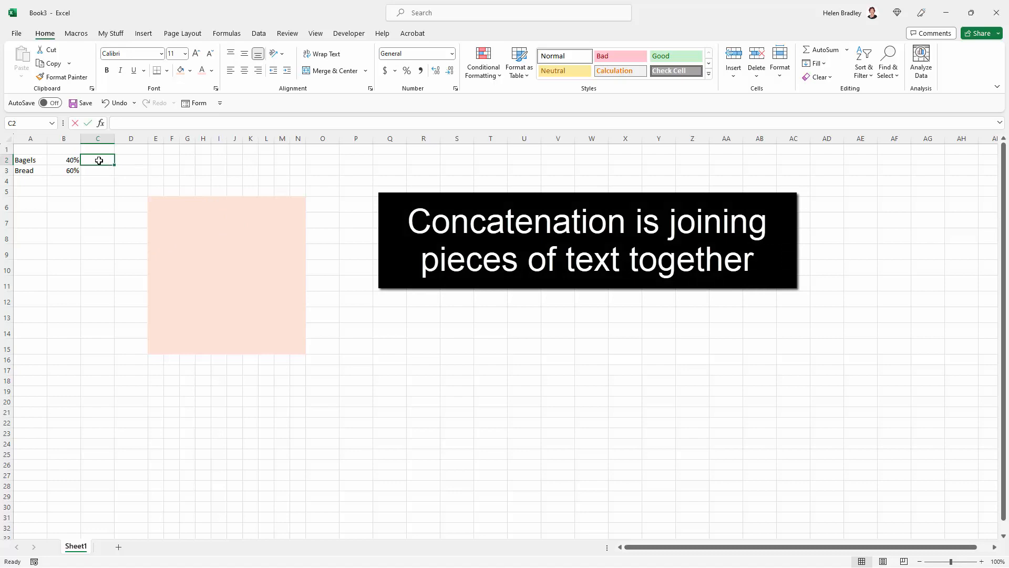
{"action": "type", "text": "="}
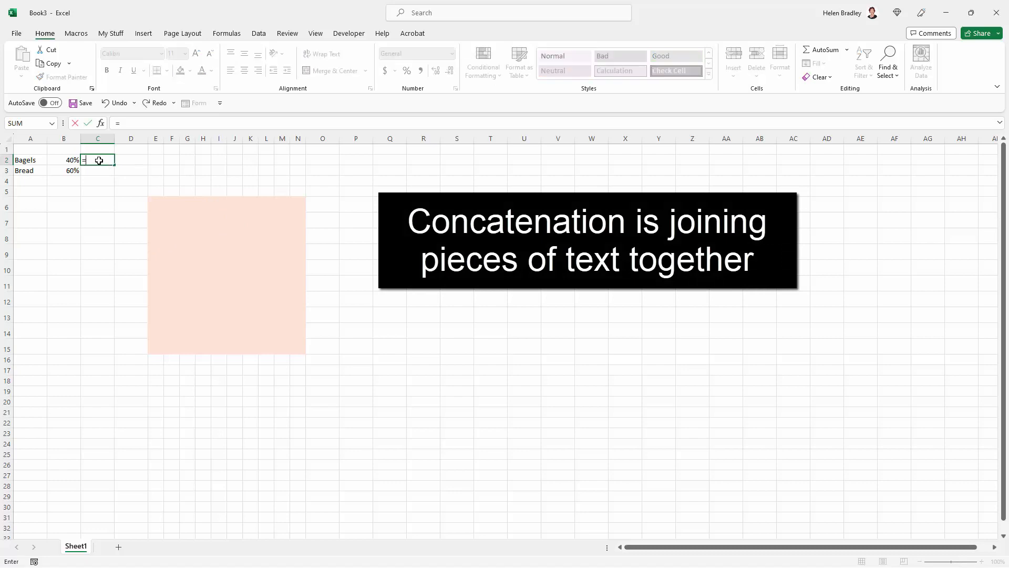
{"action": "left_click", "coordinate": [24, 161]}
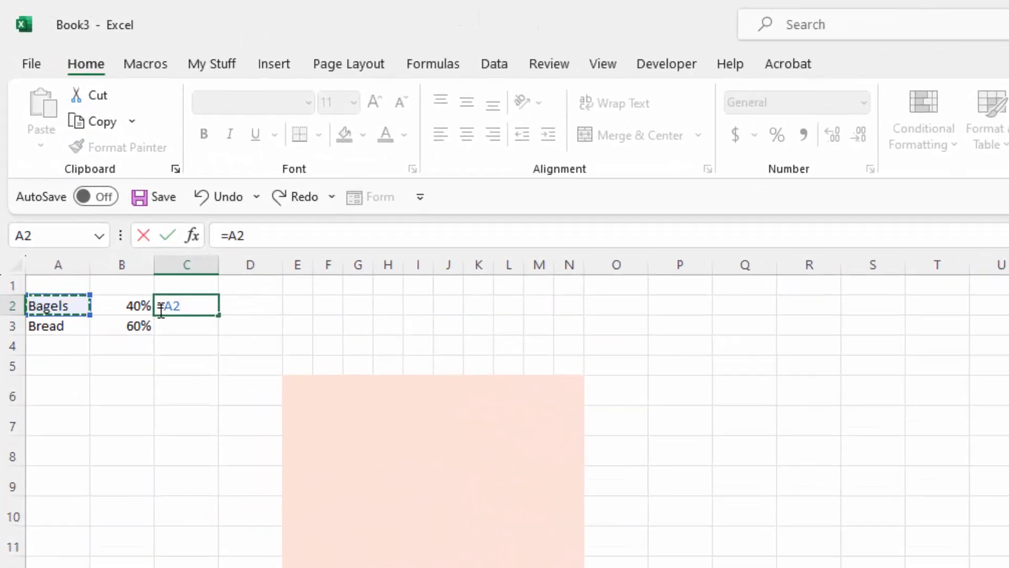
{"action": "type", "text": "&\""}
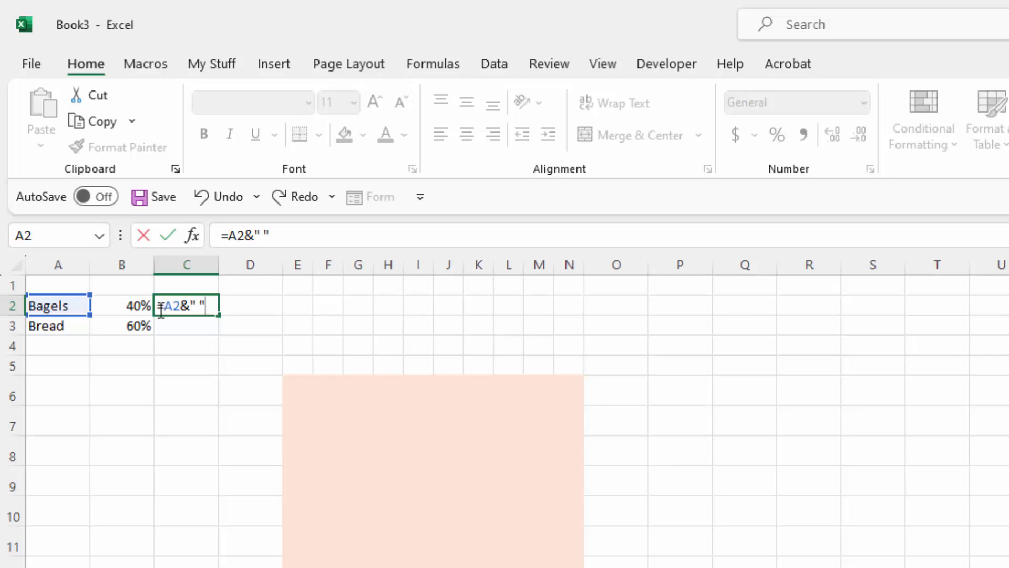
{"action": "type", "text": " \"&"}
{"action": "left_click", "coordinate": [132, 307]}
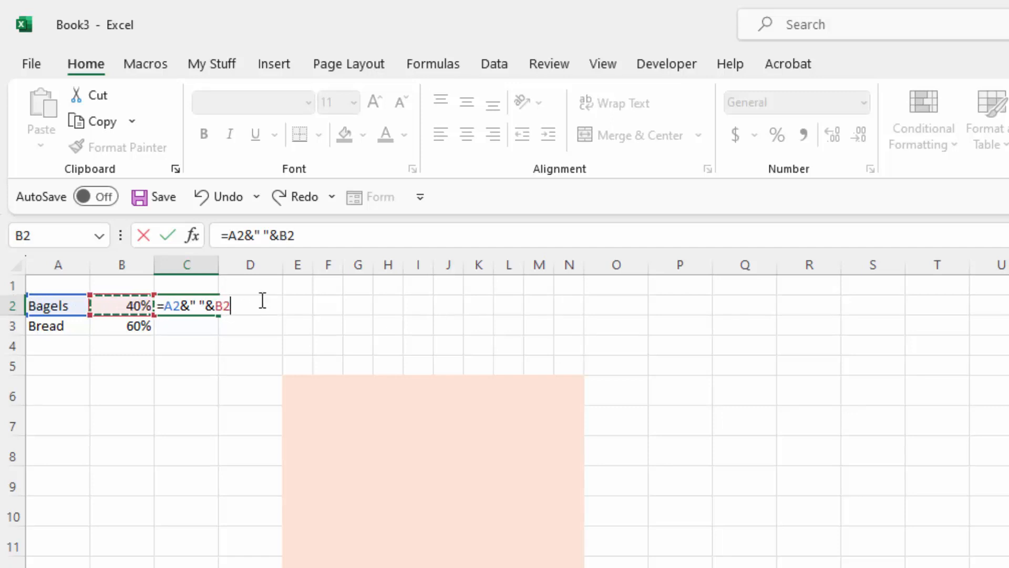
{"action": "type", "text": "*100"}
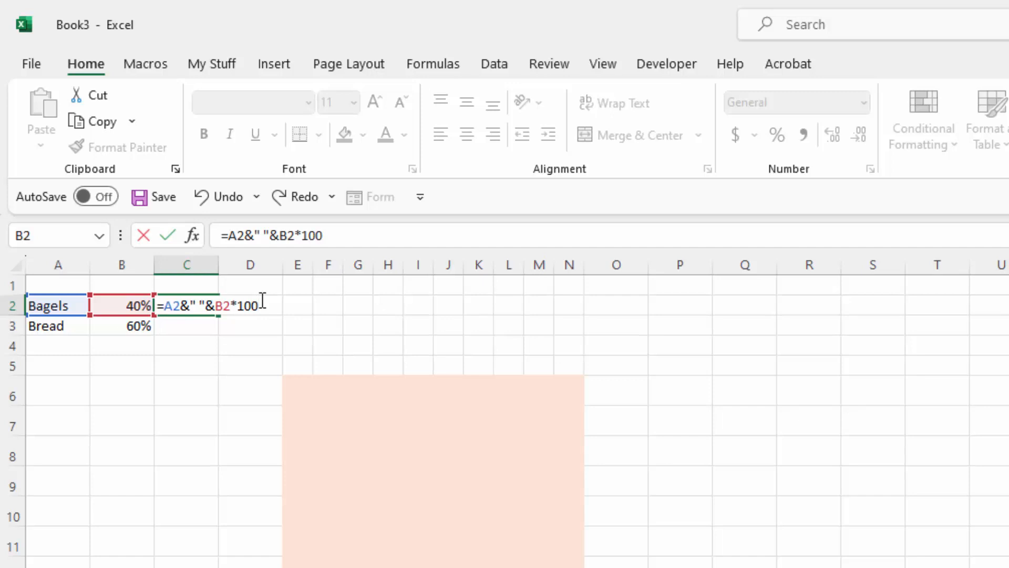
{"action": "type", "text": "&\"%\""}
{"action": "key", "text": "Return"}
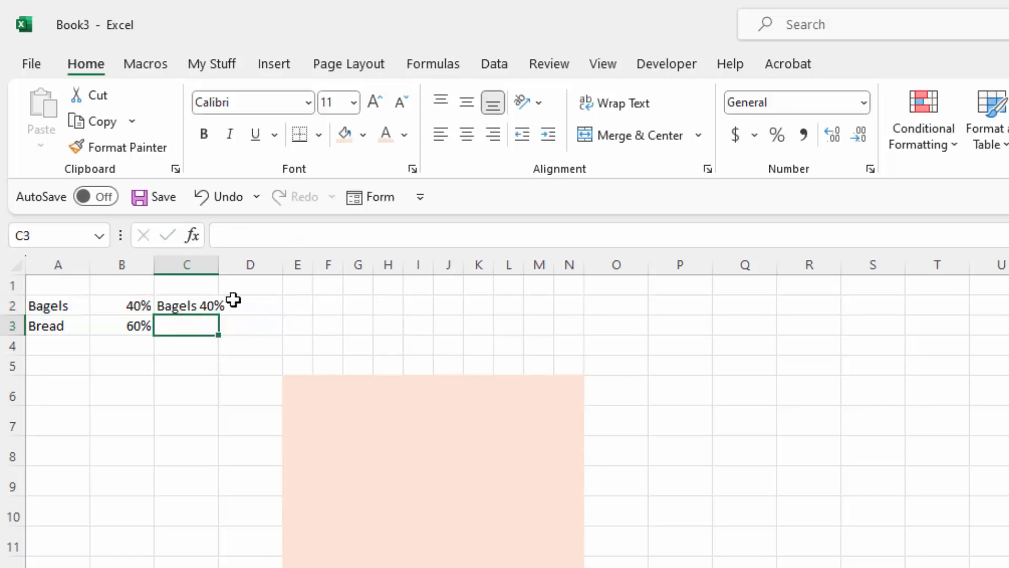
- Widen column C to fit the label and copy the C2 formula down to C3 for Bread
{"action": "left_click_drag", "start_coordinate": [216, 256], "coordinate": [238, 256]}
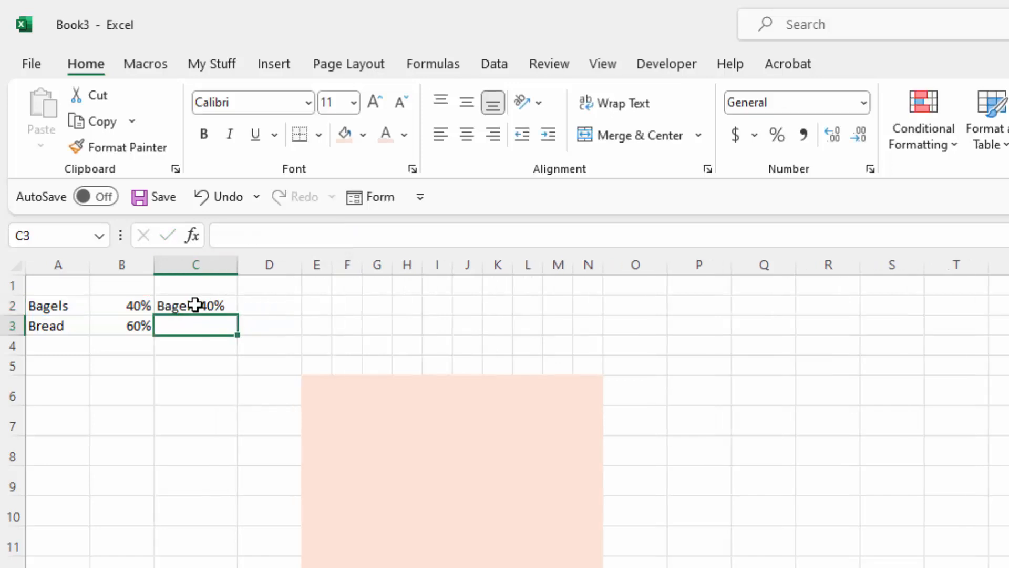
{"action": "left_click", "coordinate": [204, 299]}
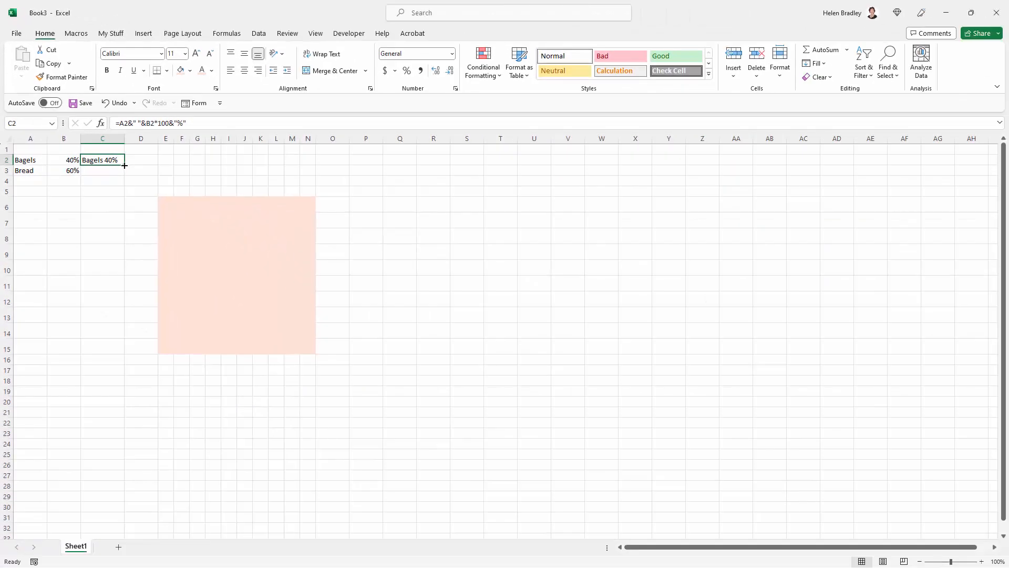
{"action": "left_click_drag", "start_coordinate": [124, 165], "coordinate": [122, 175]}
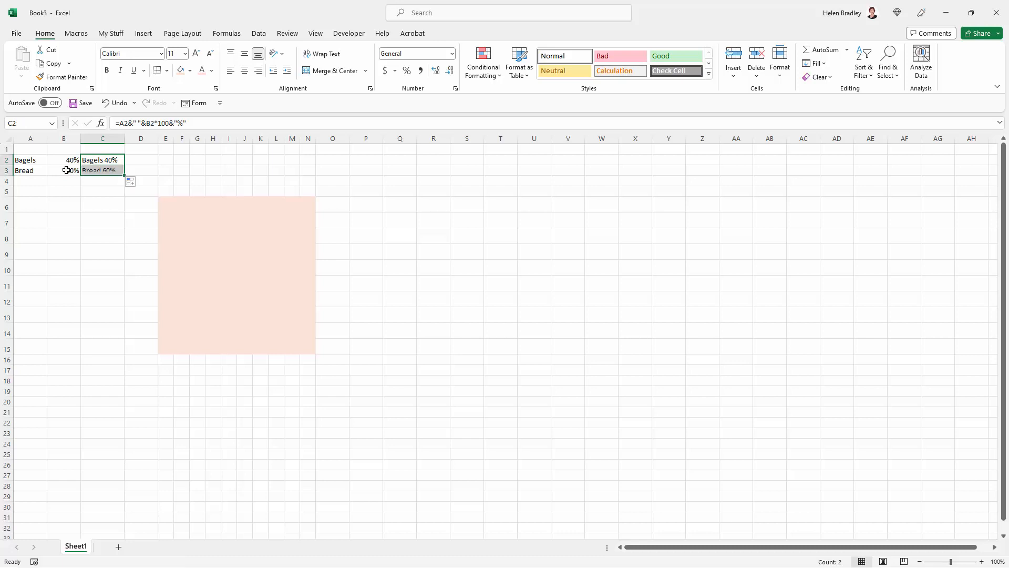
- Set the Bagels percentage in B2 to 35%
{"action": "left_click", "coordinate": [58, 200]}
{"action": "left_click", "coordinate": [58, 160]}
{"action": "type", "text": "35"}
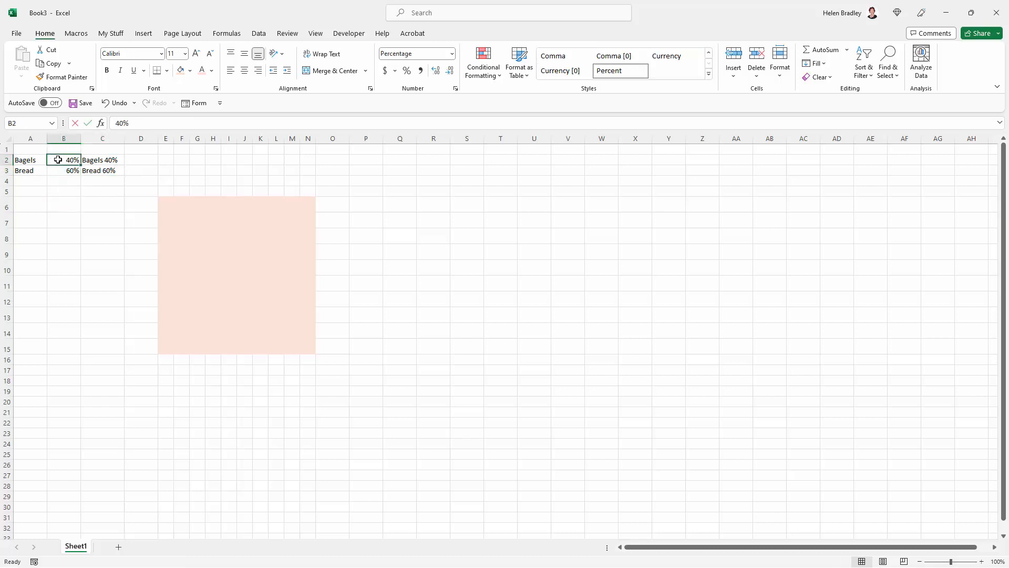
{"action": "key", "text": "Tab"}
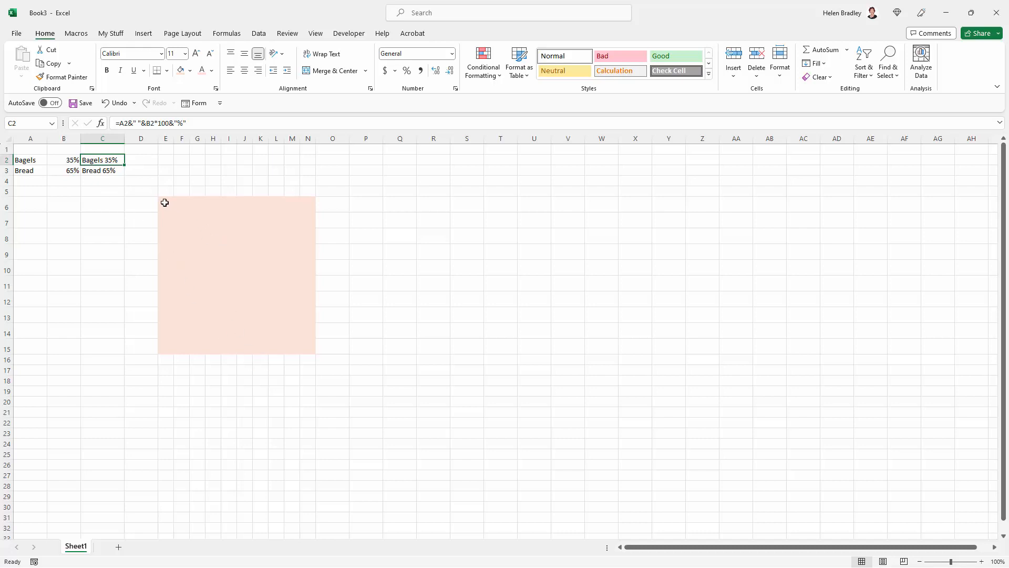
- Set up a new conditional formatting rule on E6:N15 for cell values between 0 and =$B$2
{"action": "left_click_drag", "start_coordinate": [165, 203], "coordinate": [306, 336]}
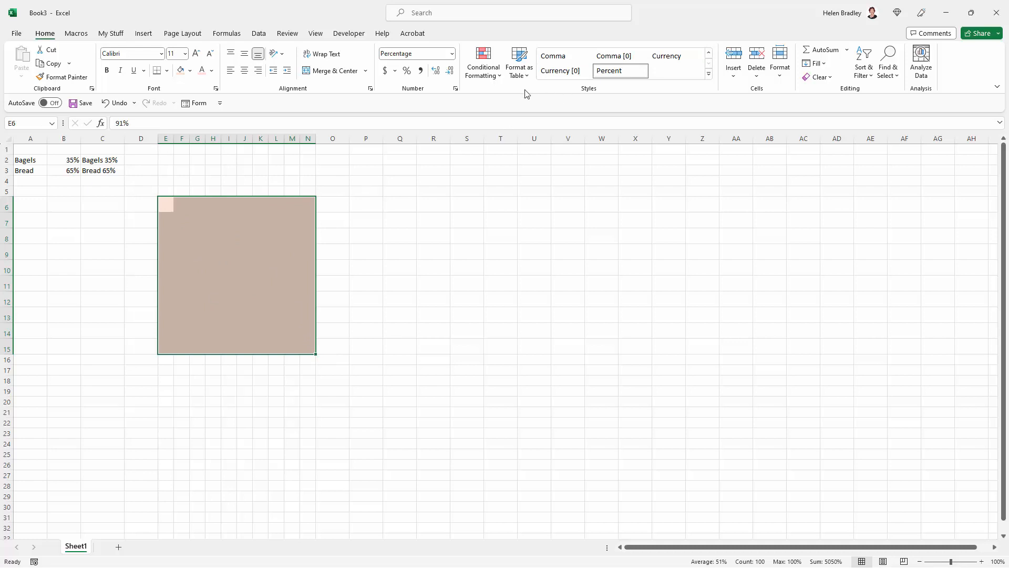
{"action": "left_click", "coordinate": [491, 76]}
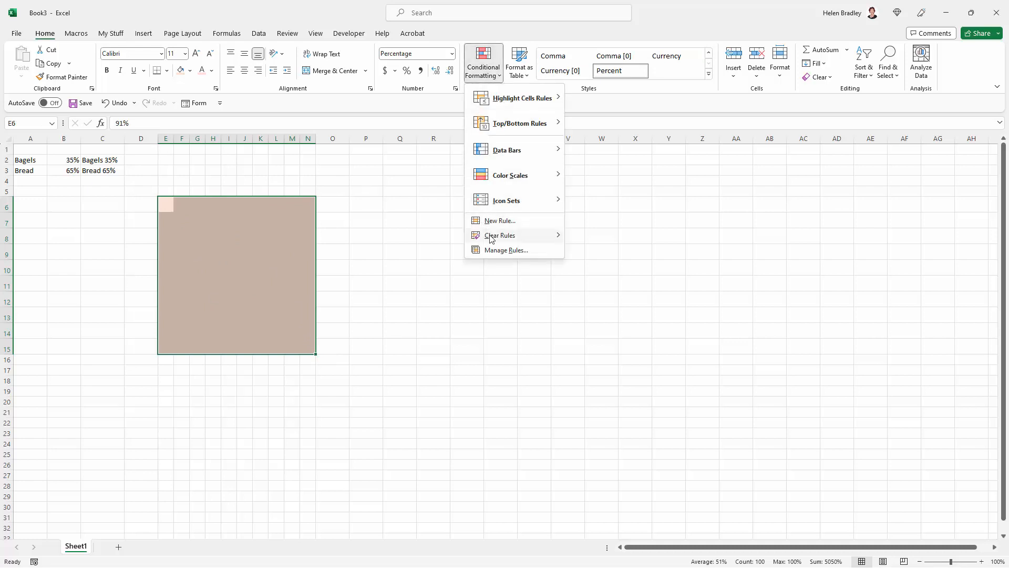
{"action": "left_click", "coordinate": [498, 221]}
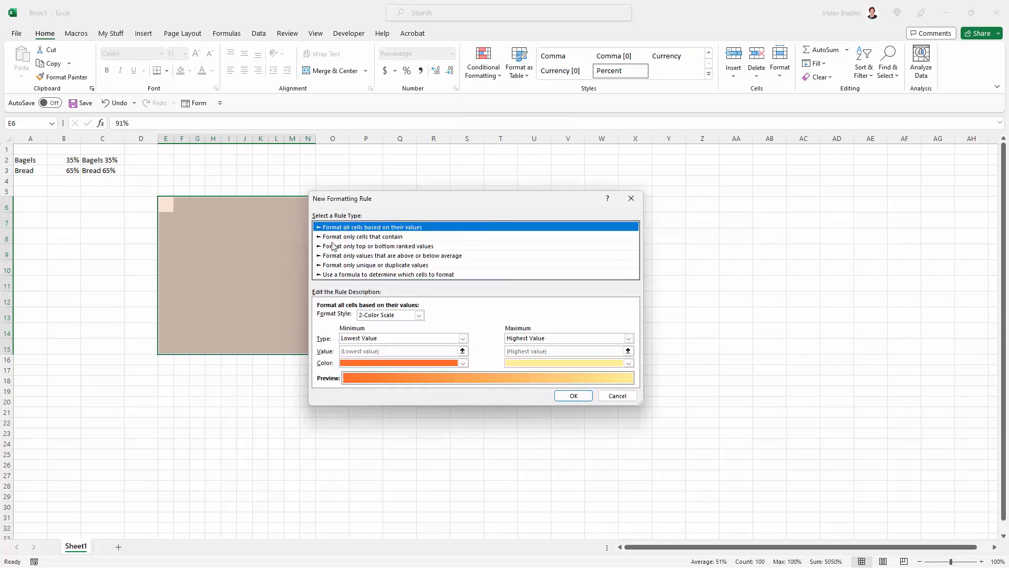
{"action": "left_click", "coordinate": [364, 236]}
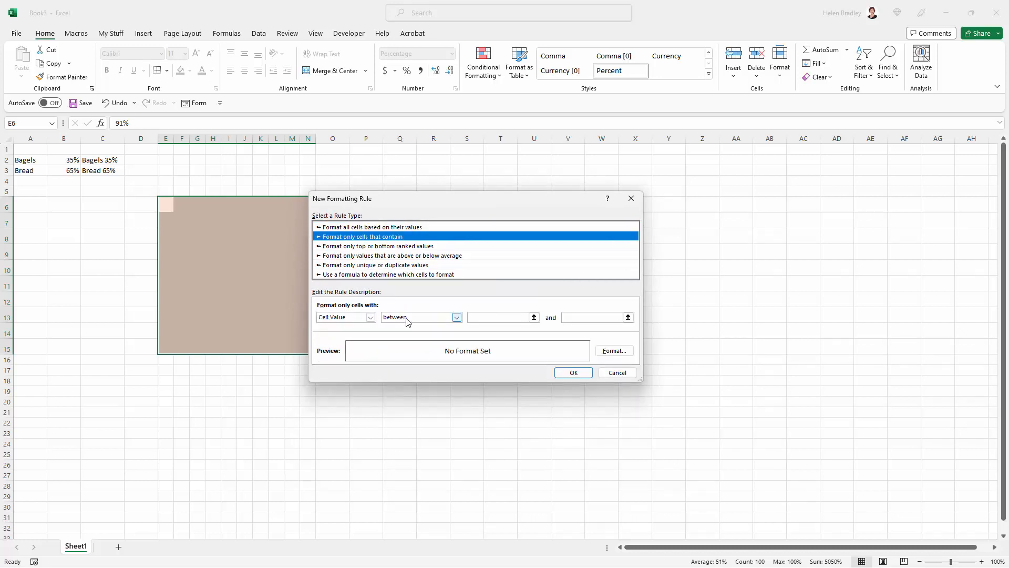
{"action": "left_click", "coordinate": [482, 314]}
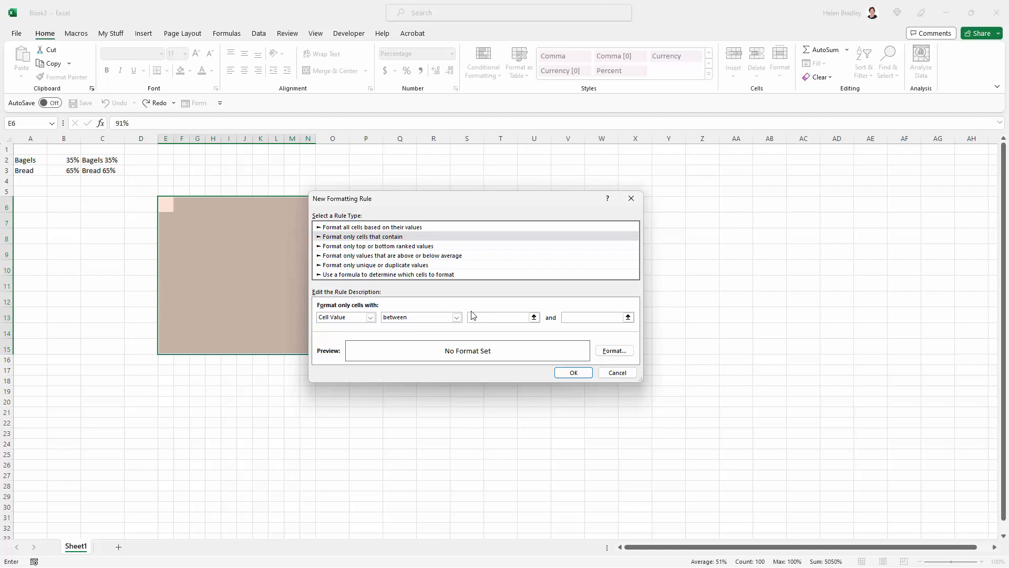
{"action": "type", "text": "0"}
{"action": "left_click", "coordinate": [578, 317]}
{"action": "left_click", "coordinate": [62, 159]}
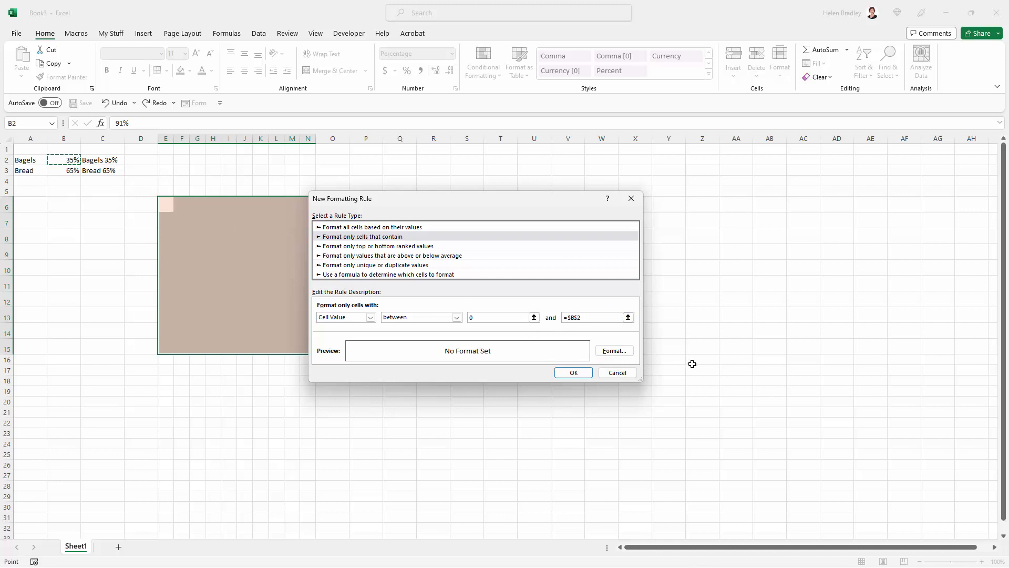
- Give the rule a medium orange theme fill and a matching orange font, and apply it to the grid
{"action": "left_click", "coordinate": [620, 351]}
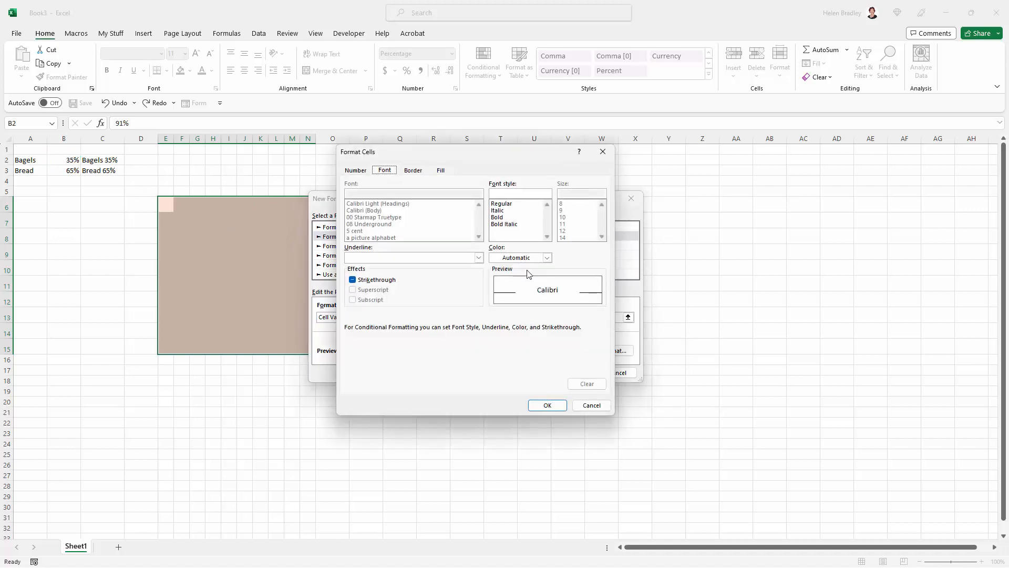
{"action": "left_click", "coordinate": [440, 171]}
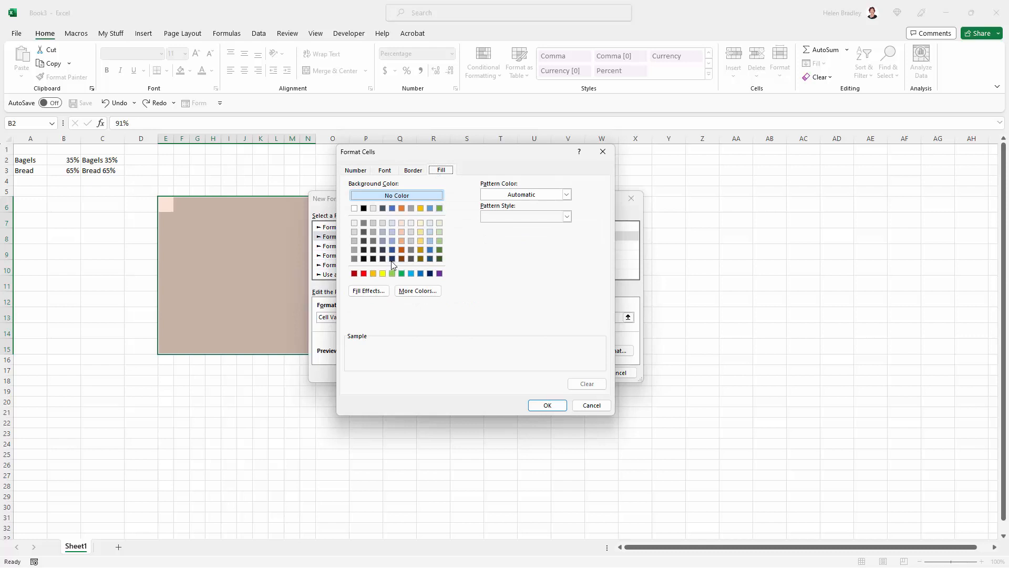
{"action": "left_click", "coordinate": [401, 240]}
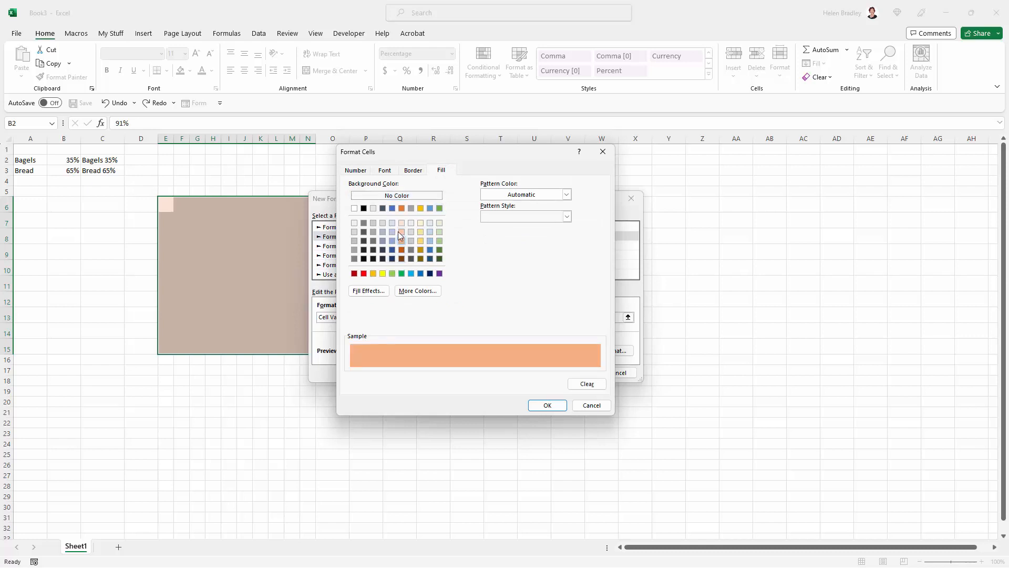
{"action": "left_click", "coordinate": [385, 171]}
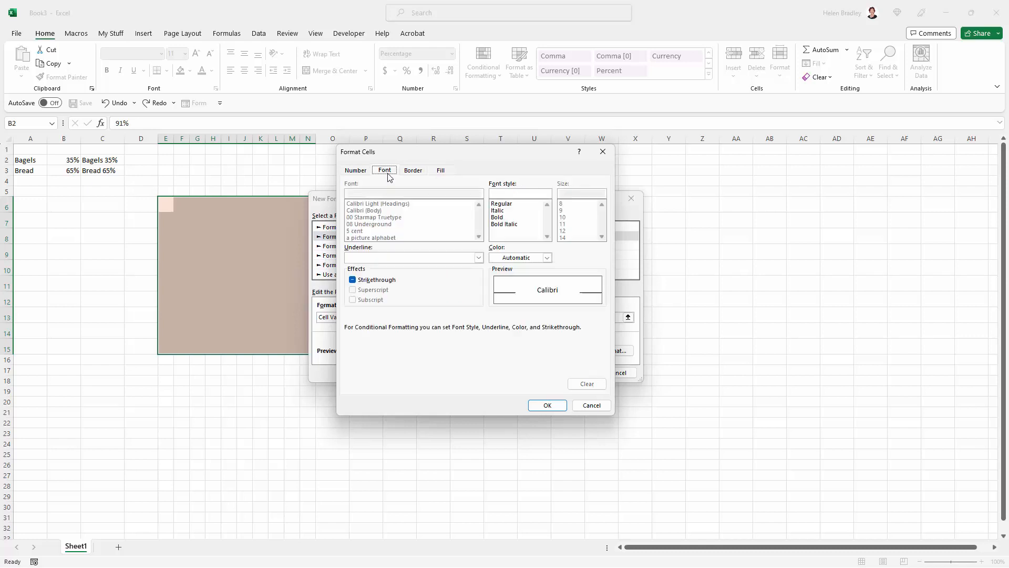
{"action": "left_click", "coordinate": [547, 258]}
{"action": "left_click", "coordinate": [541, 326]}
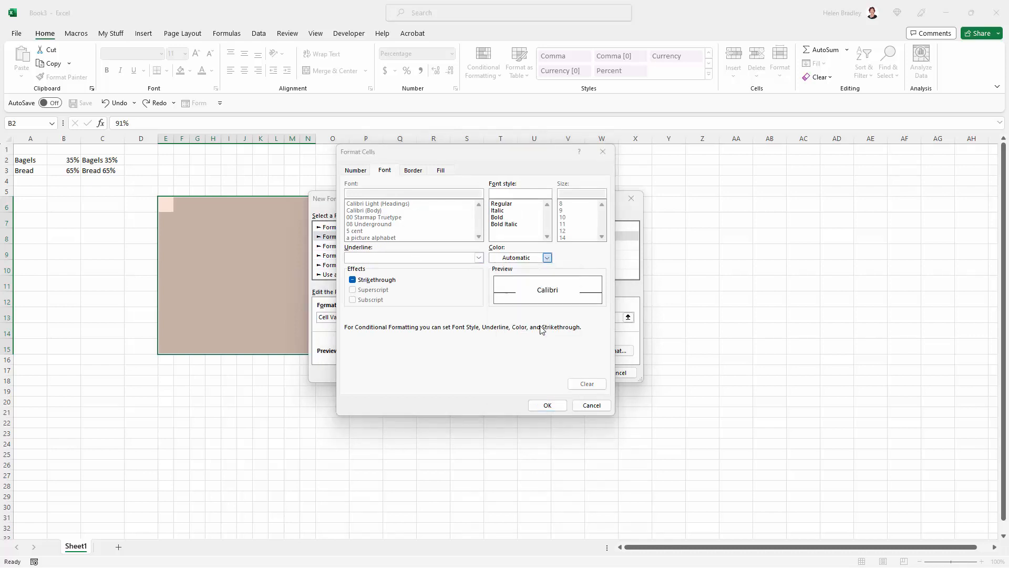
{"action": "left_click", "coordinate": [546, 407]}
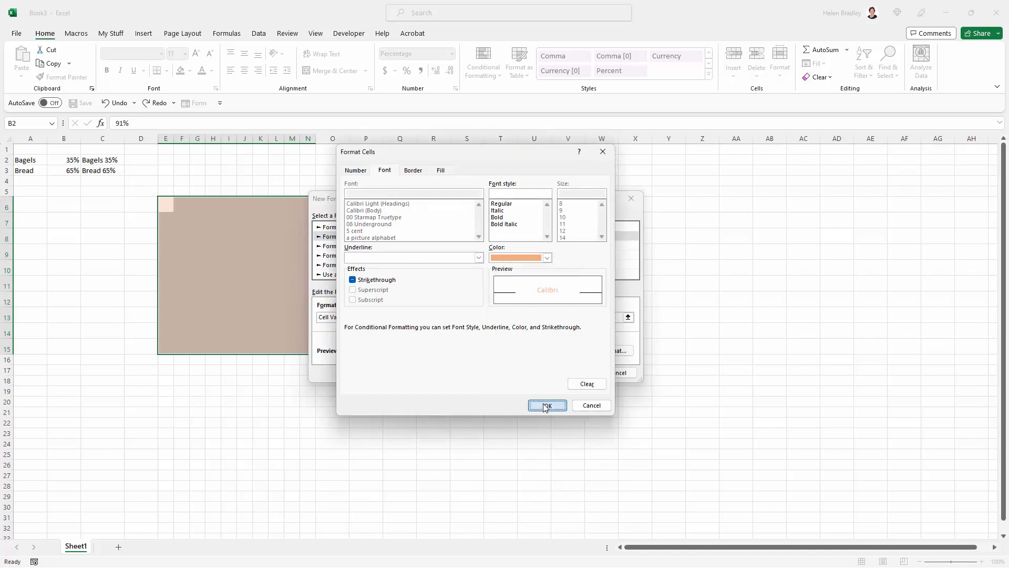
{"action": "left_click", "coordinate": [573, 372]}
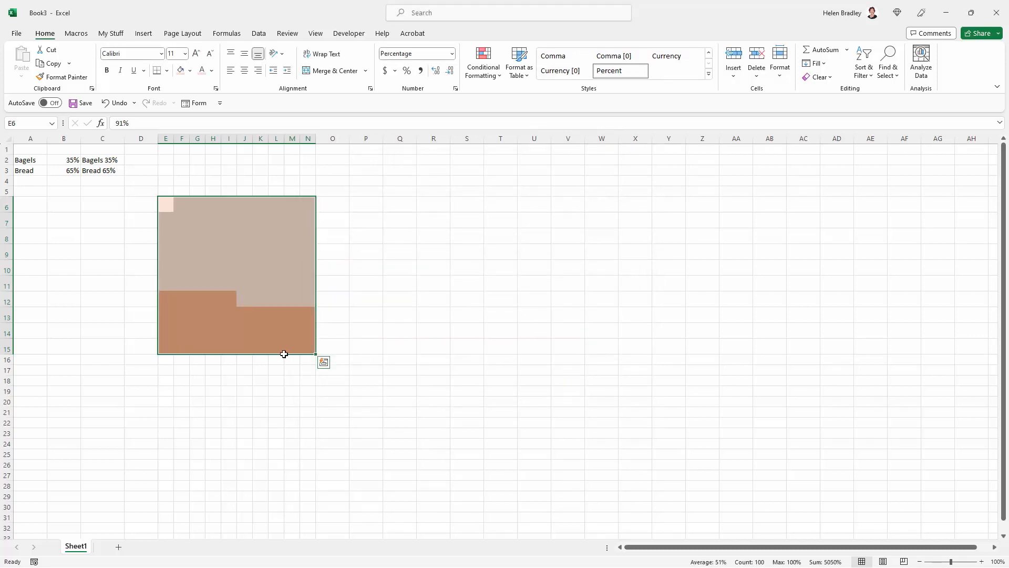
{"action": "left_click", "coordinate": [92, 304]}
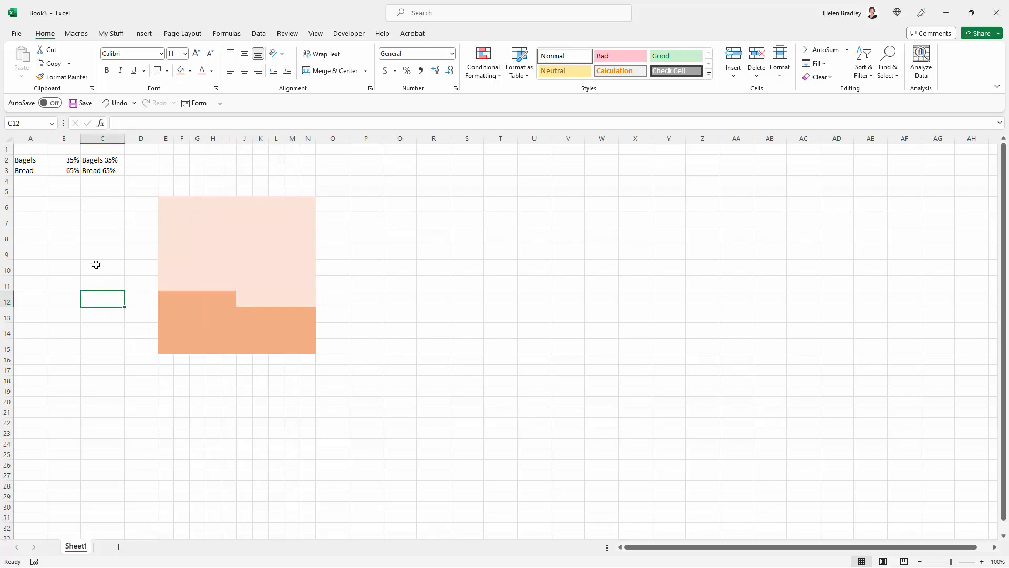
- Set up a thick white border line for the waffle grid cells E6:N15
{"action": "left_click_drag", "start_coordinate": [161, 205], "coordinate": [302, 345]}
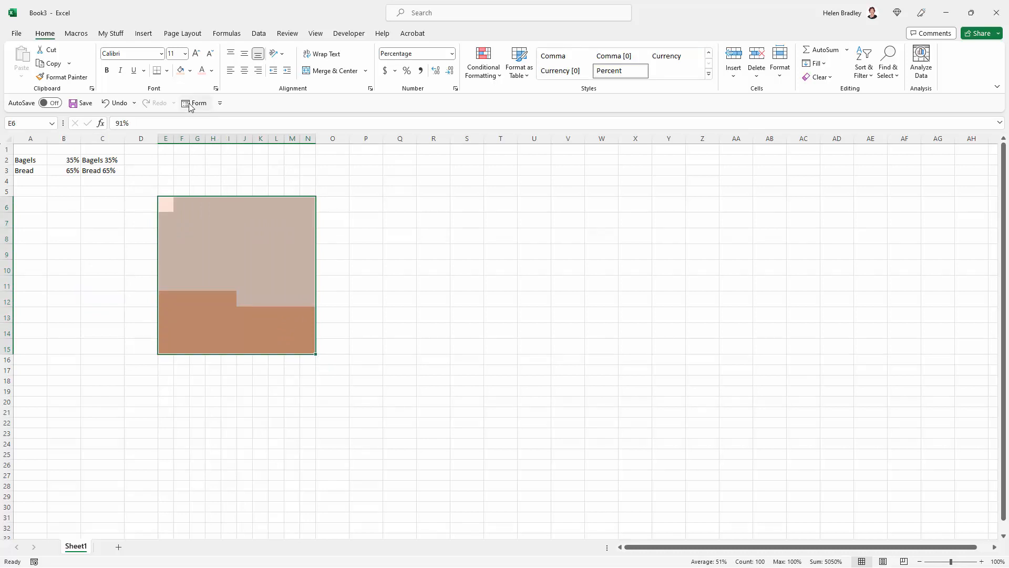
{"action": "left_click", "coordinate": [167, 70]}
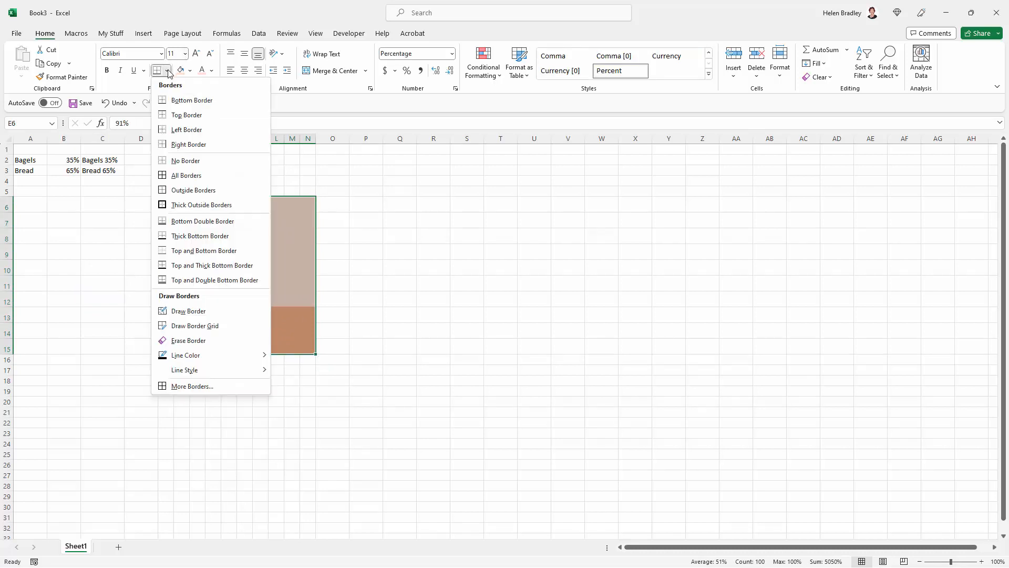
{"action": "left_click", "coordinate": [192, 387]}
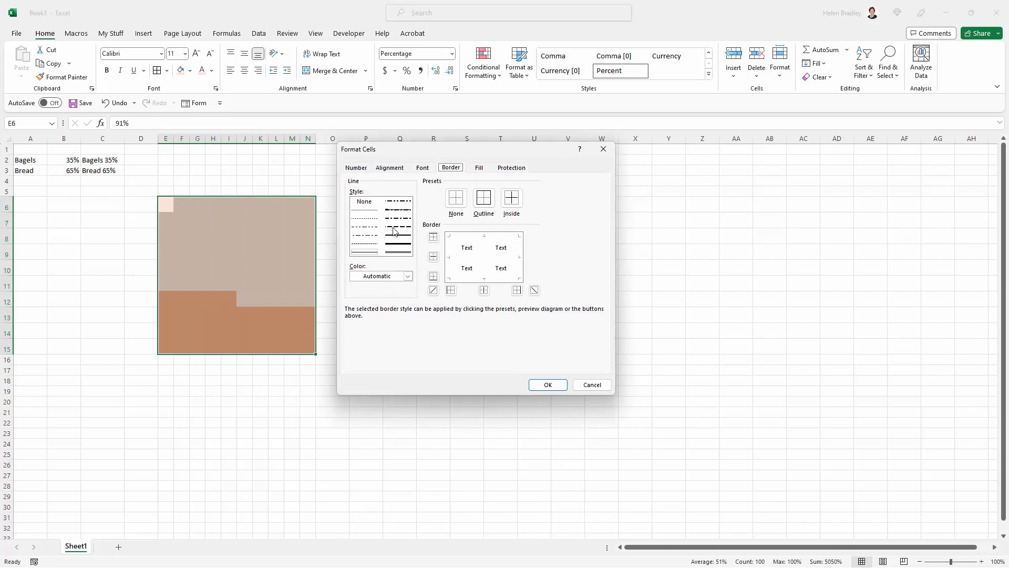
{"action": "left_click", "coordinate": [408, 276]}
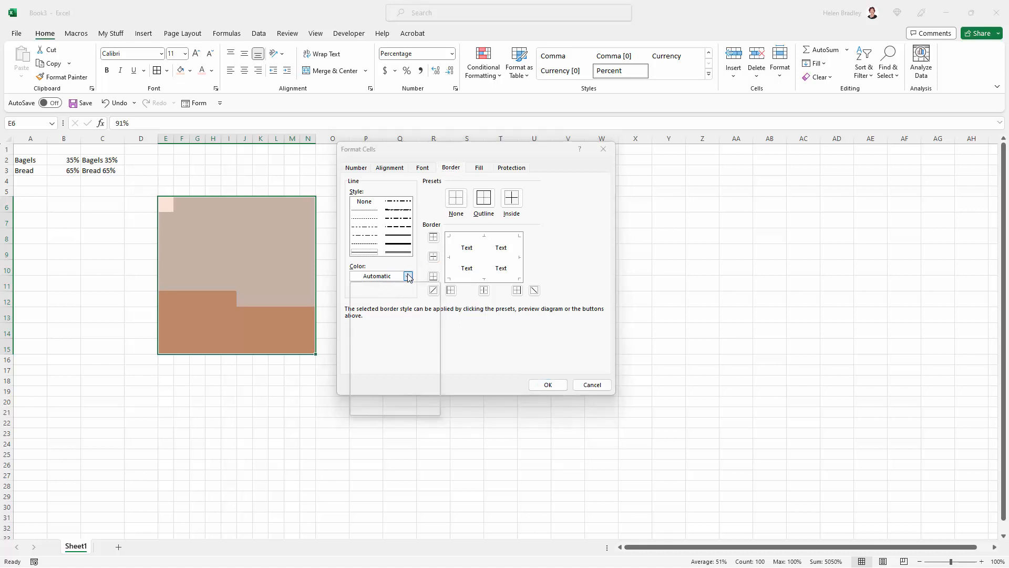
{"action": "left_click", "coordinate": [355, 318]}
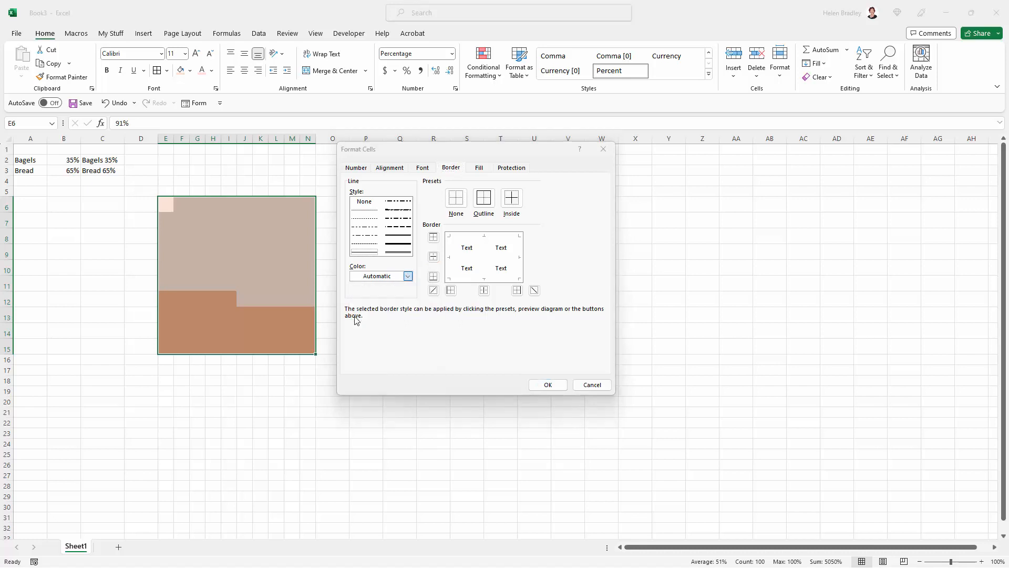
{"action": "left_click", "coordinate": [408, 276]}
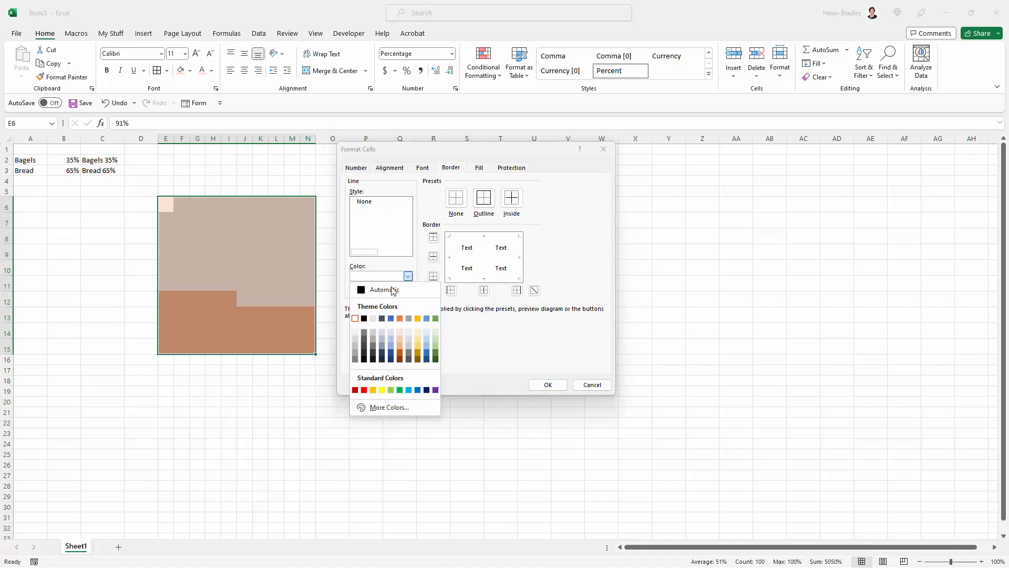
{"action": "left_click", "coordinate": [373, 319]}
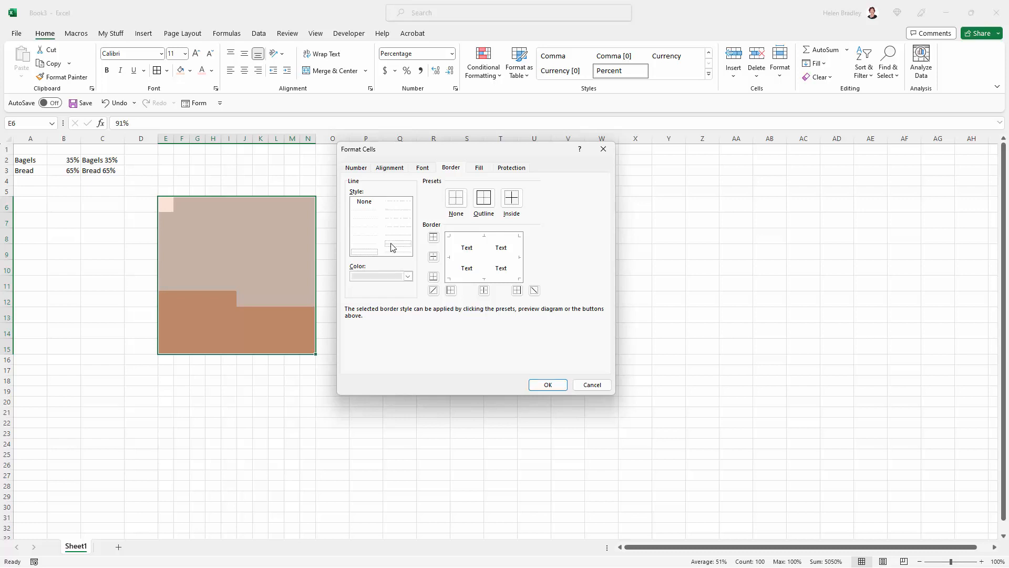
{"action": "left_click", "coordinate": [399, 246]}
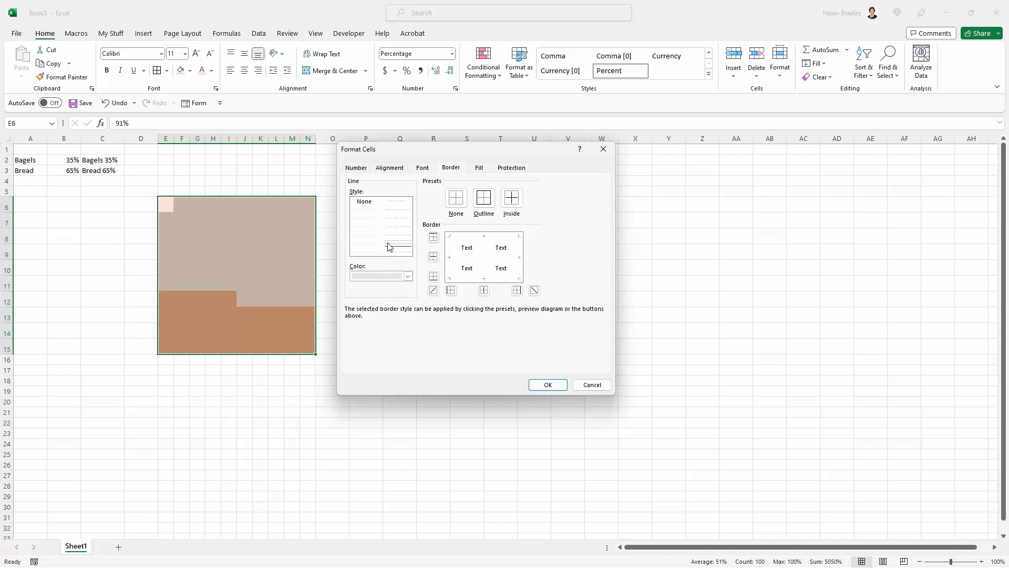
{"action": "left_click", "coordinate": [408, 276]}
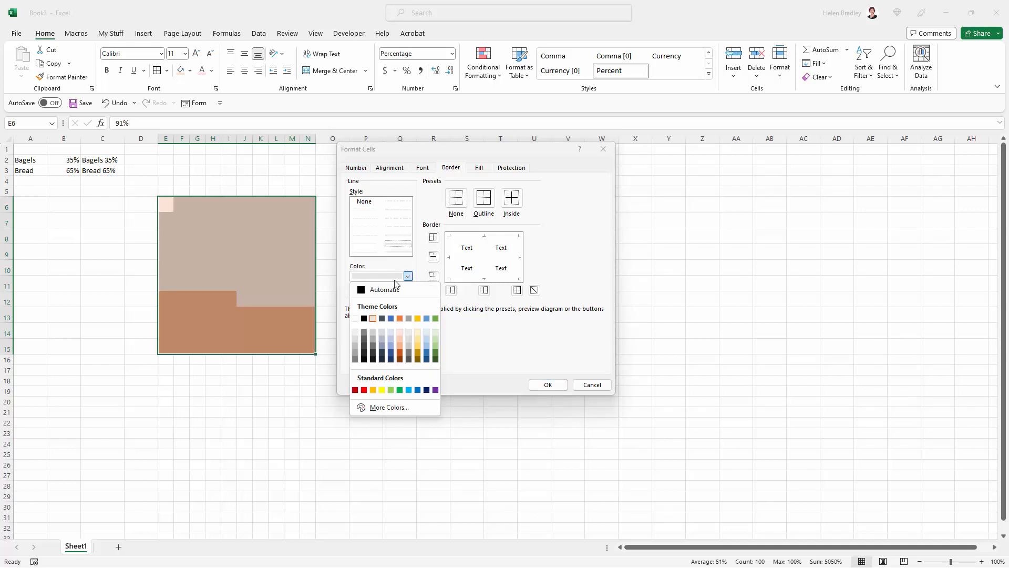
{"action": "left_click", "coordinate": [354, 318]}
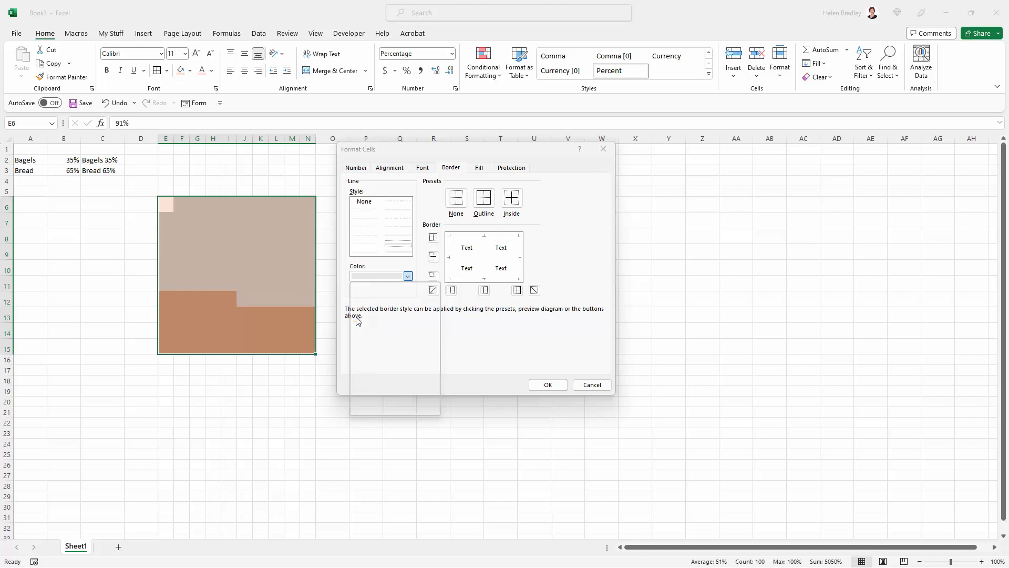
- Apply the thick white line to both the outline and the inside borders of the grid
{"action": "left_click", "coordinate": [483, 200]}
{"action": "left_click", "coordinate": [512, 198]}
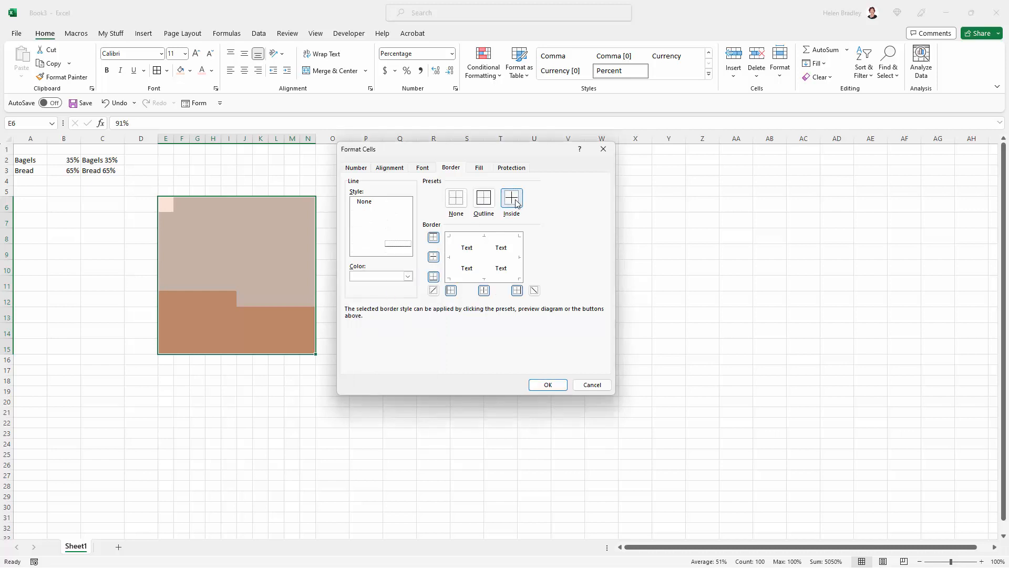
{"action": "left_click", "coordinate": [548, 385]}
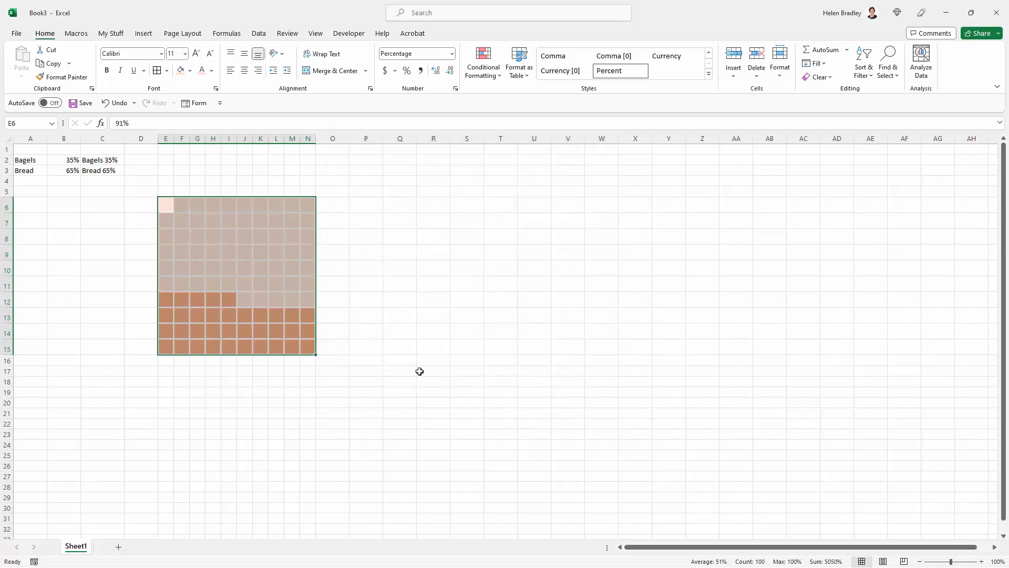
{"action": "left_click", "coordinate": [288, 370]}
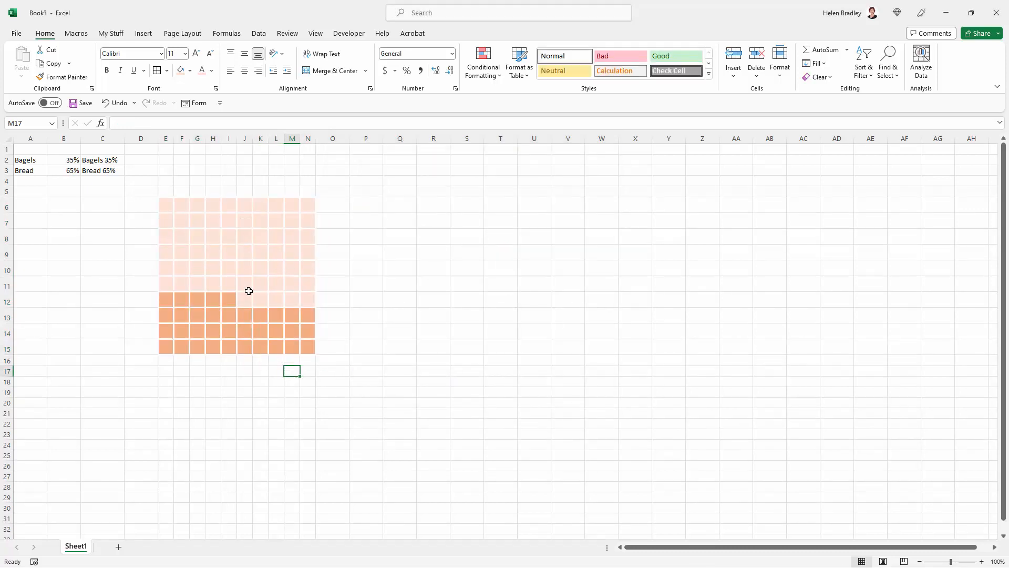
- Give the waffle grid E6:N15 a light gray double-line outline border
{"action": "left_click_drag", "start_coordinate": [166, 205], "coordinate": [301, 341]}
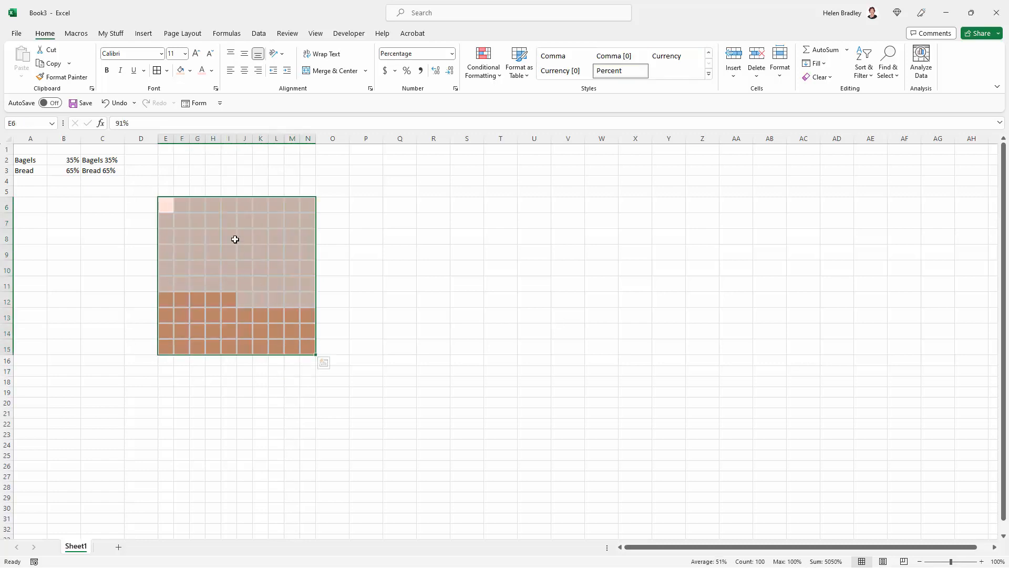
{"action": "left_click", "coordinate": [166, 70]}
{"action": "left_click", "coordinate": [219, 388]}
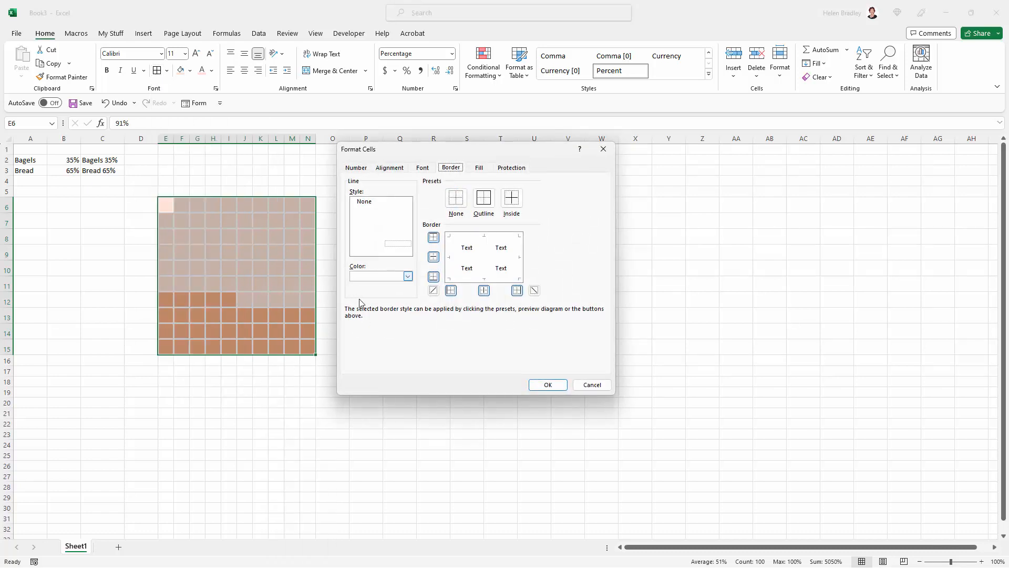
{"action": "left_click", "coordinate": [408, 276]}
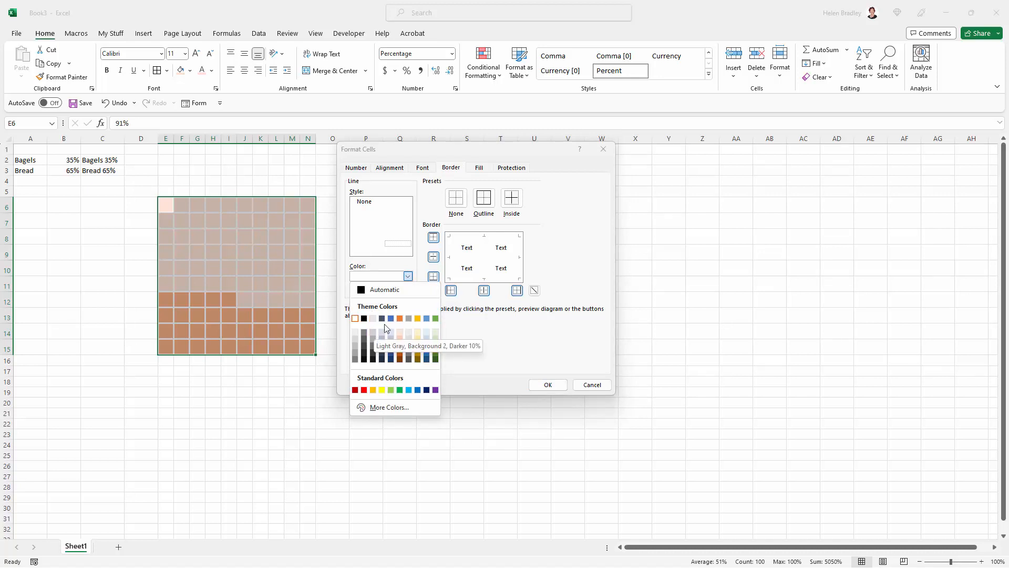
{"action": "left_click", "coordinate": [374, 338]}
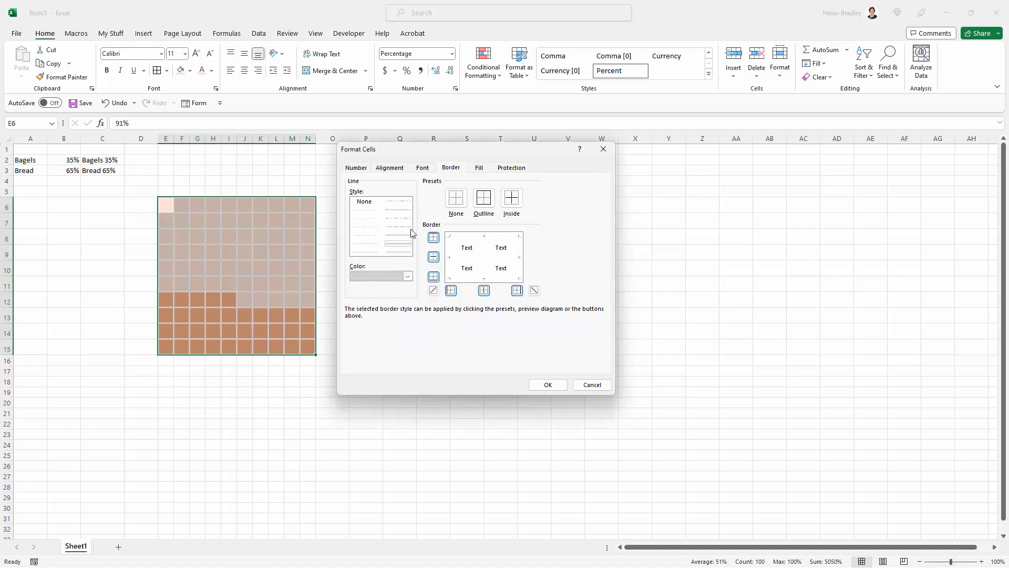
{"action": "left_click", "coordinate": [396, 253]}
{"action": "left_click", "coordinate": [483, 199]}
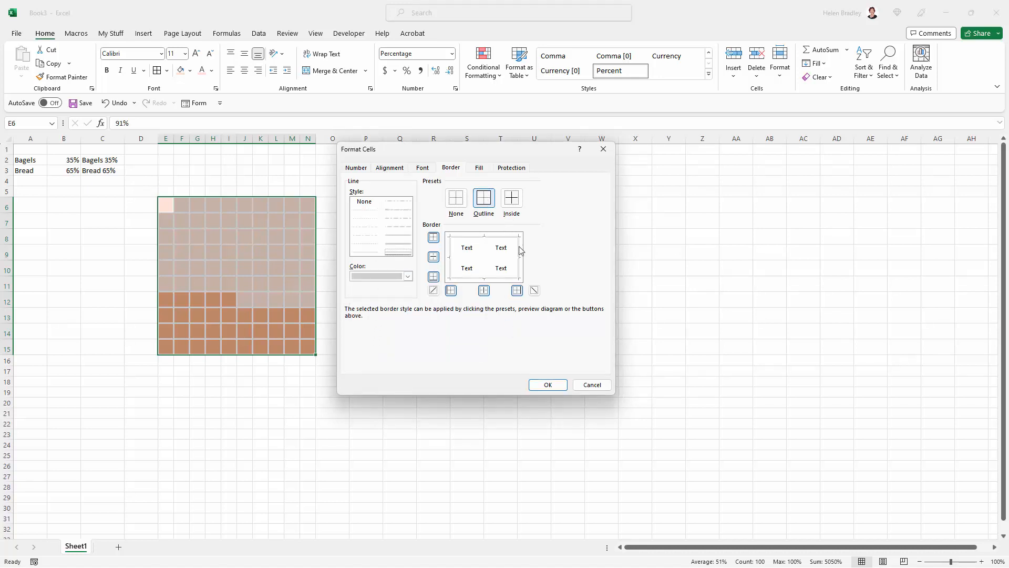
{"action": "left_click", "coordinate": [548, 385]}
{"action": "left_click", "coordinate": [355, 393]}
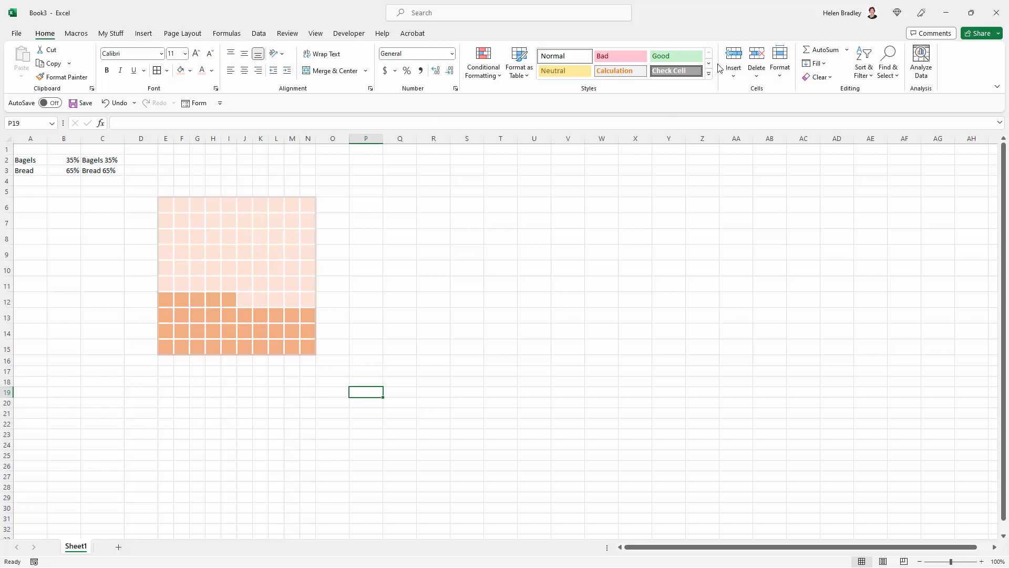
- Insert a text box about 0.77" by 1.75" over the grid's pale area and link it to =$C$3
{"action": "left_click", "coordinate": [143, 34]}
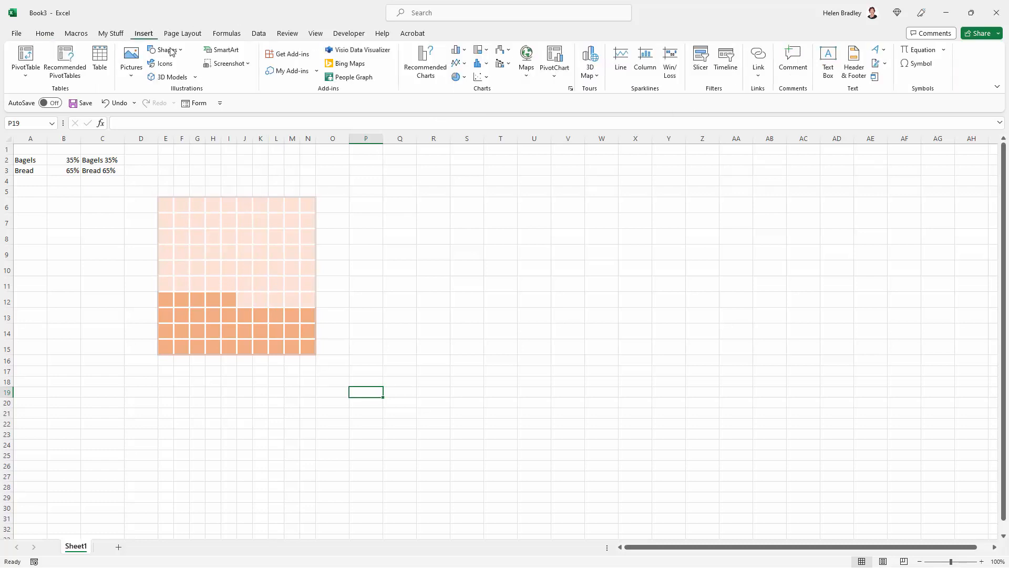
{"action": "left_click", "coordinate": [834, 65]}
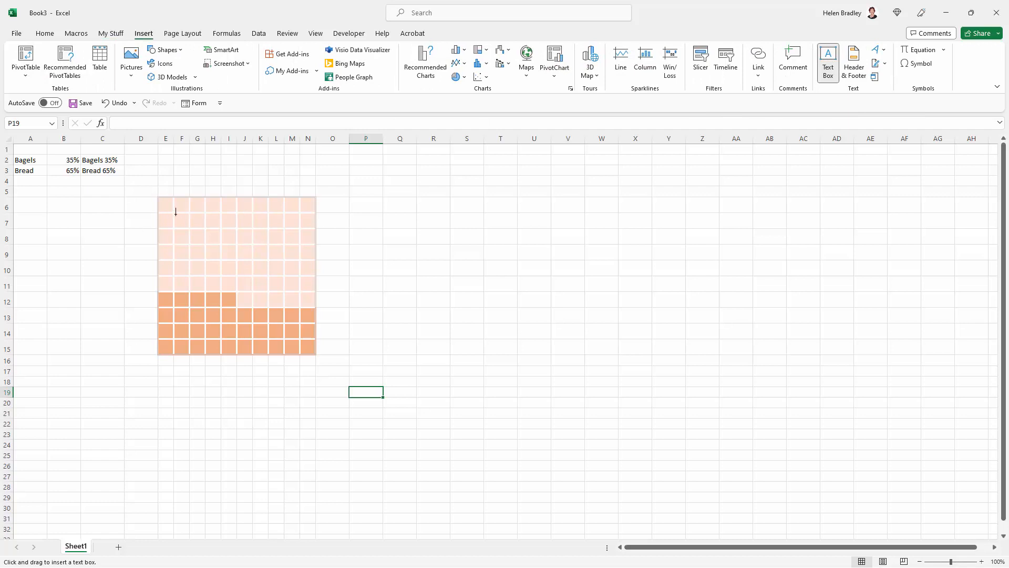
{"action": "left_click_drag", "start_coordinate": [176, 212], "coordinate": [264, 253]}
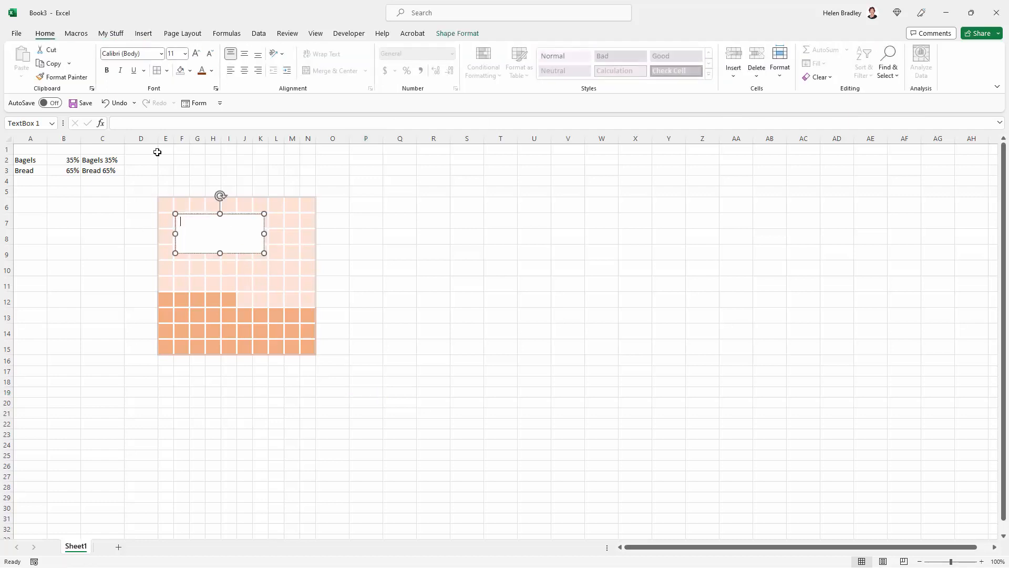
{"action": "left_click", "coordinate": [132, 119]}
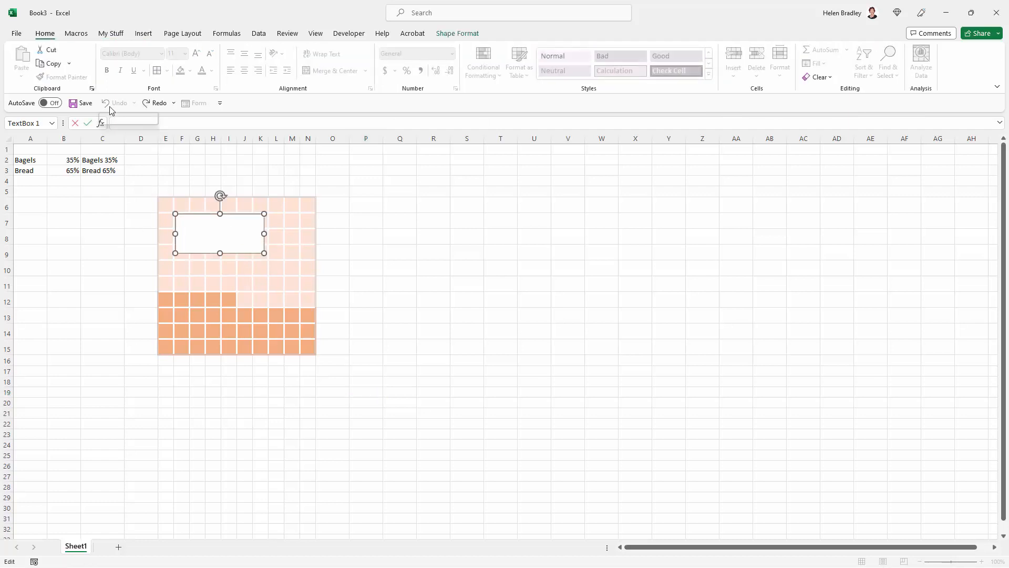
{"action": "type", "text": "="}
{"action": "left_click", "coordinate": [96, 171]}
{"action": "key", "text": "Return"}
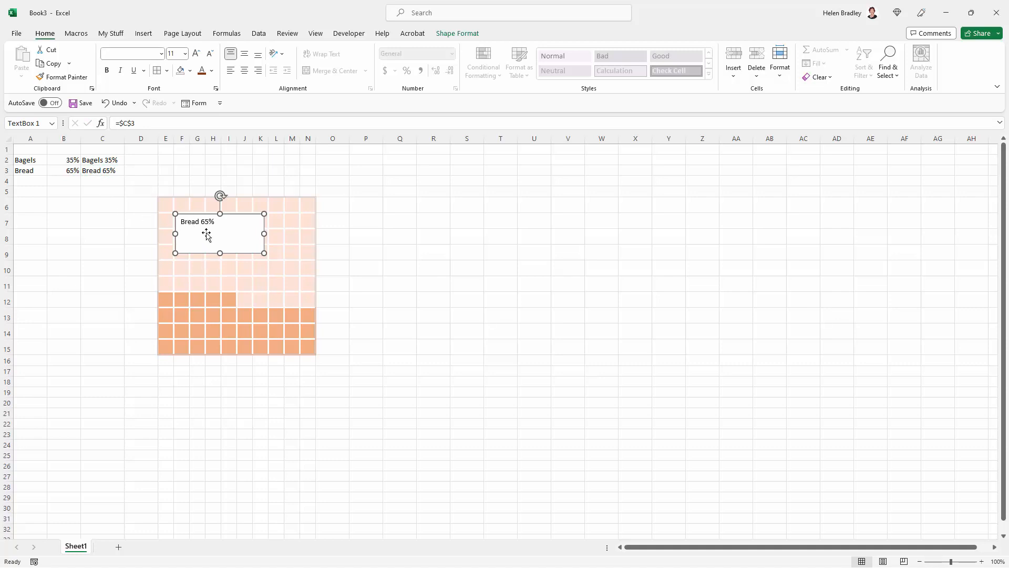
- Remove the fill and the outline from the Bread label text box
{"action": "left_click", "coordinate": [456, 33]}
{"action": "left_click", "coordinate": [389, 50]}
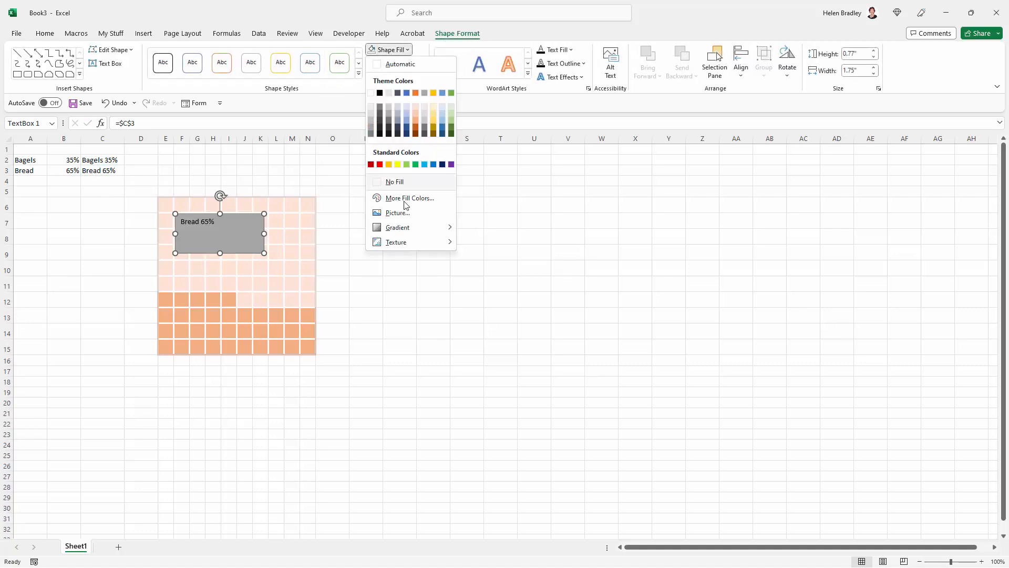
{"action": "left_click", "coordinate": [402, 180]}
{"action": "left_click", "coordinate": [406, 64]}
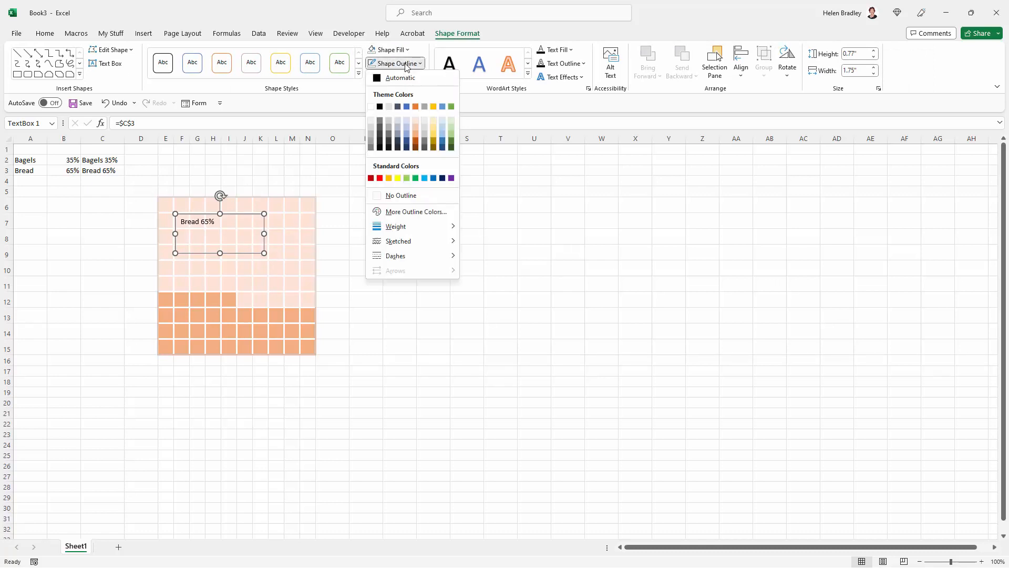
{"action": "left_click", "coordinate": [407, 196]}
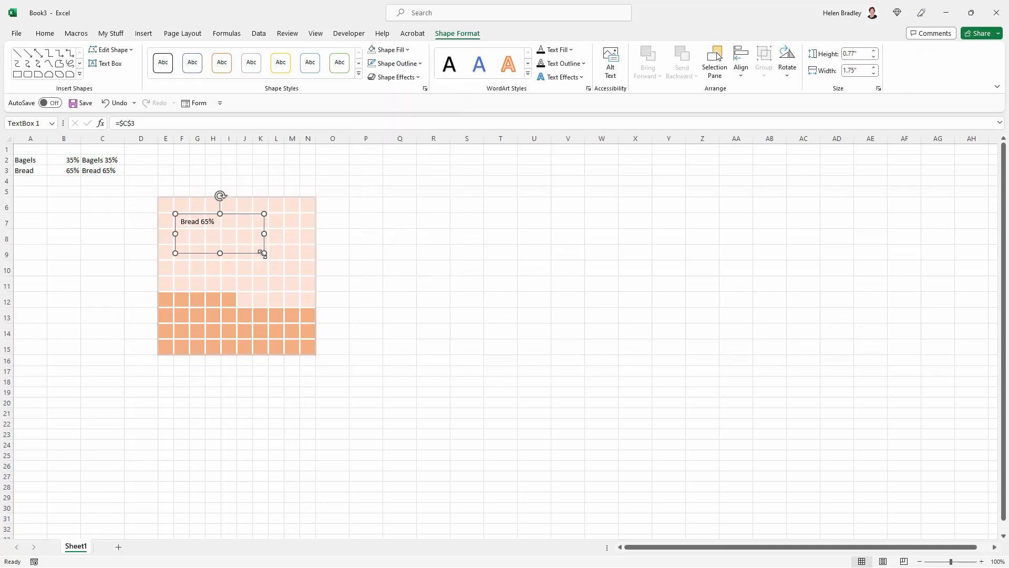
- Shrink the Bread text box to about 0.33" by 1.44" and format its text at size 14 in dark orange-brown
{"action": "left_click_drag", "start_coordinate": [264, 253], "coordinate": [248, 231]}
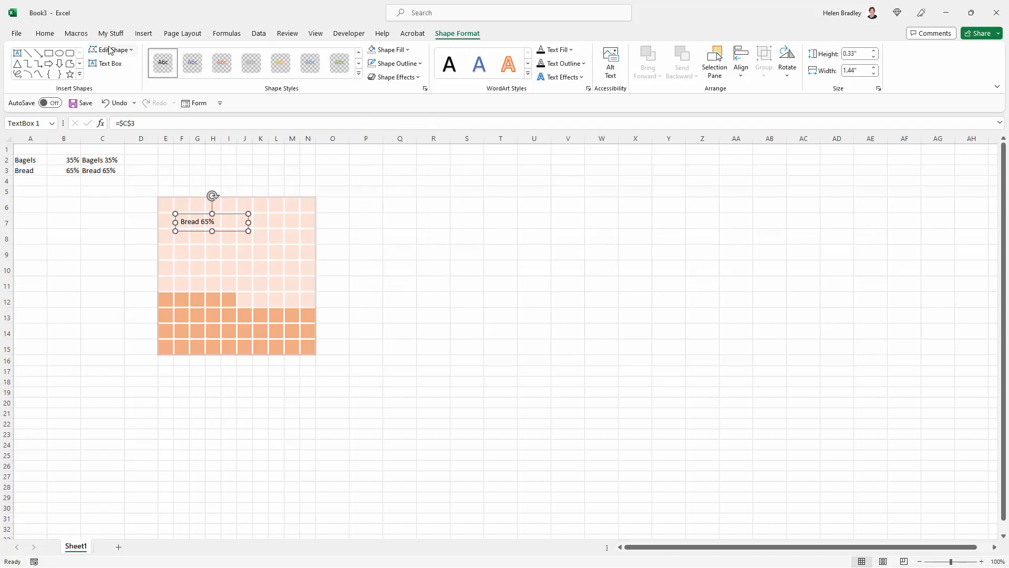
{"action": "left_click", "coordinate": [44, 34]}
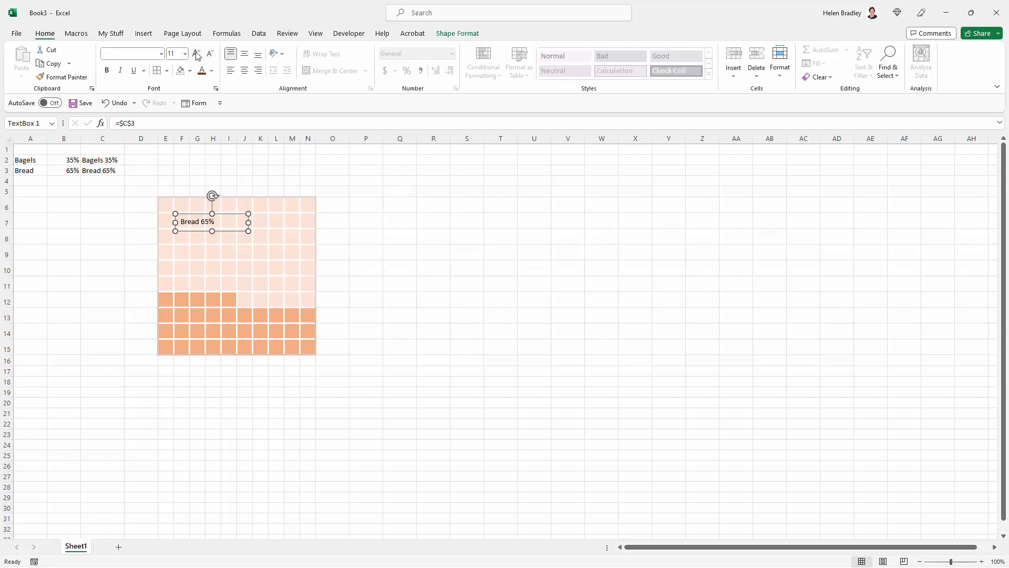
{"action": "left_click", "coordinate": [196, 54]}
{"action": "left_click", "coordinate": [196, 54]}
{"action": "left_click", "coordinate": [201, 74]}
- Duplicate the Bread text box onto the grid's darker area and link the copy to =$C$2
{"action": "left_click_drag", "start_coordinate": [227, 230], "coordinate": [227, 342]}
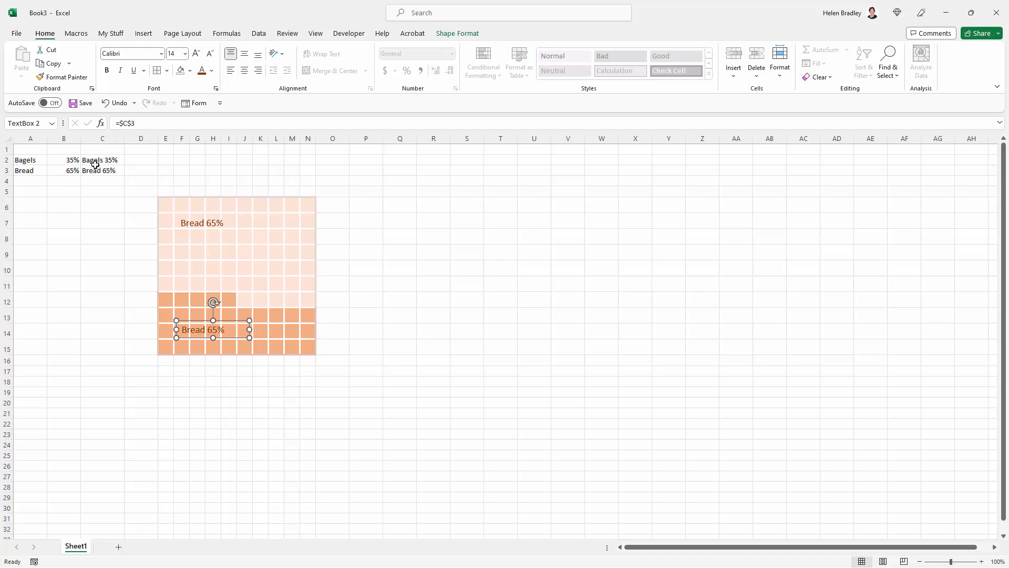
{"action": "left_click", "coordinate": [145, 122]}
{"action": "key", "text": "BackSpace"}
{"action": "type", "text": "2"}
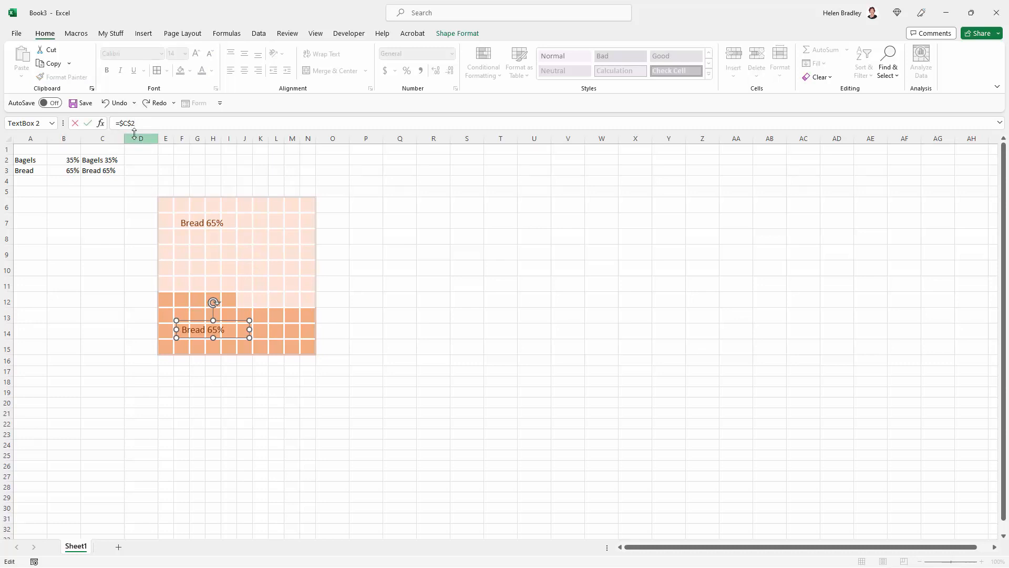
{"action": "key", "text": "Return"}
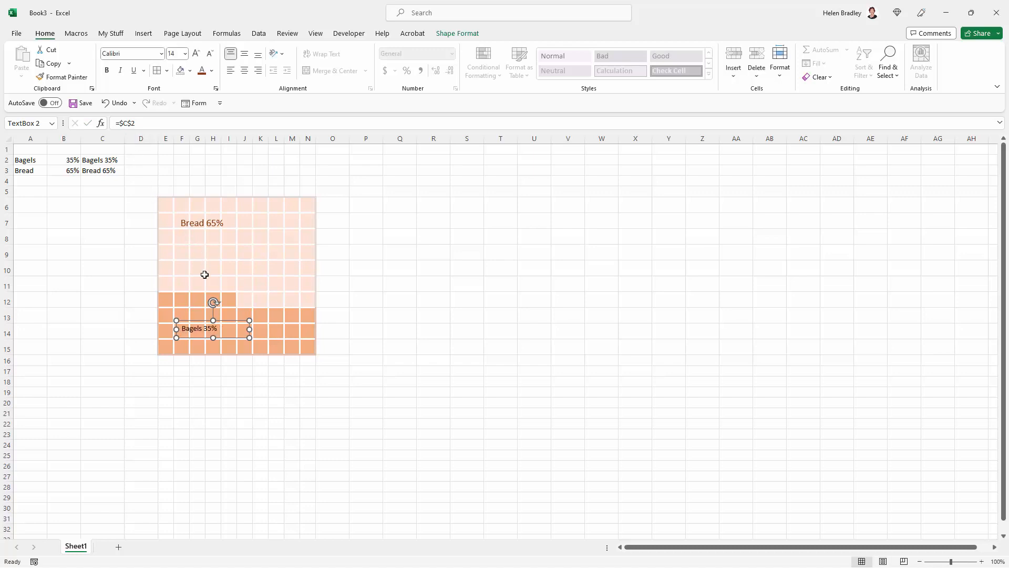
- Format the Bagels label text at size 14 in the same dark orange-brown as the Bread label
{"action": "left_click", "coordinate": [196, 53]}
{"action": "left_click", "coordinate": [196, 53]}
{"action": "left_click", "coordinate": [196, 53]}
{"action": "left_click", "coordinate": [210, 53]}
{"action": "left_click", "coordinate": [205, 74]}
{"action": "left_click", "coordinate": [367, 272]}
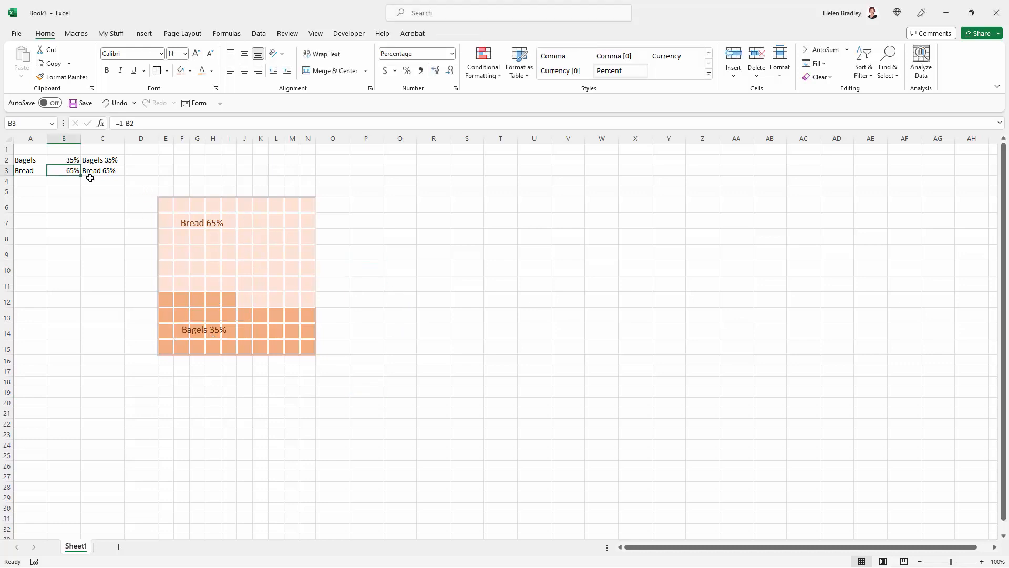
- Set the Bagels percentage in B2 to 45%
{"action": "left_click", "coordinate": [69, 159]}
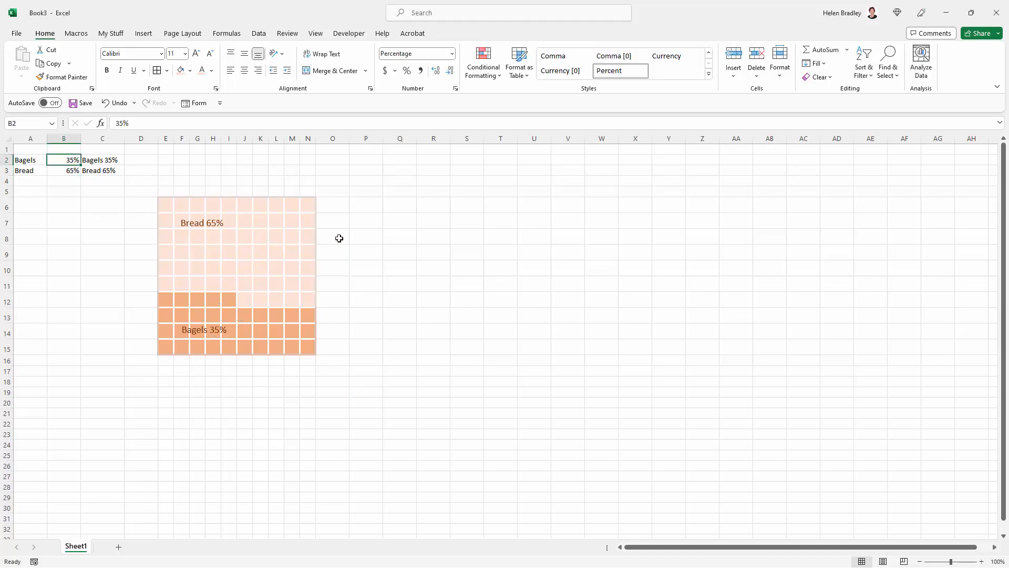
{"action": "type", "text": "45"}
{"action": "key", "text": "Tab"}
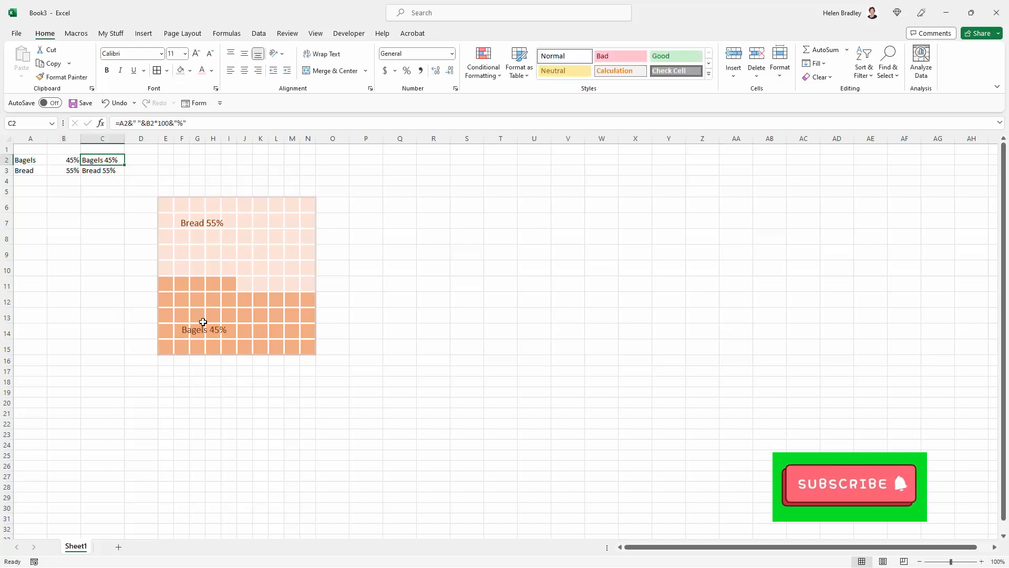
- Hide column C, which holds the joined label formulas
{"action": "right_click", "coordinate": [107, 137]}
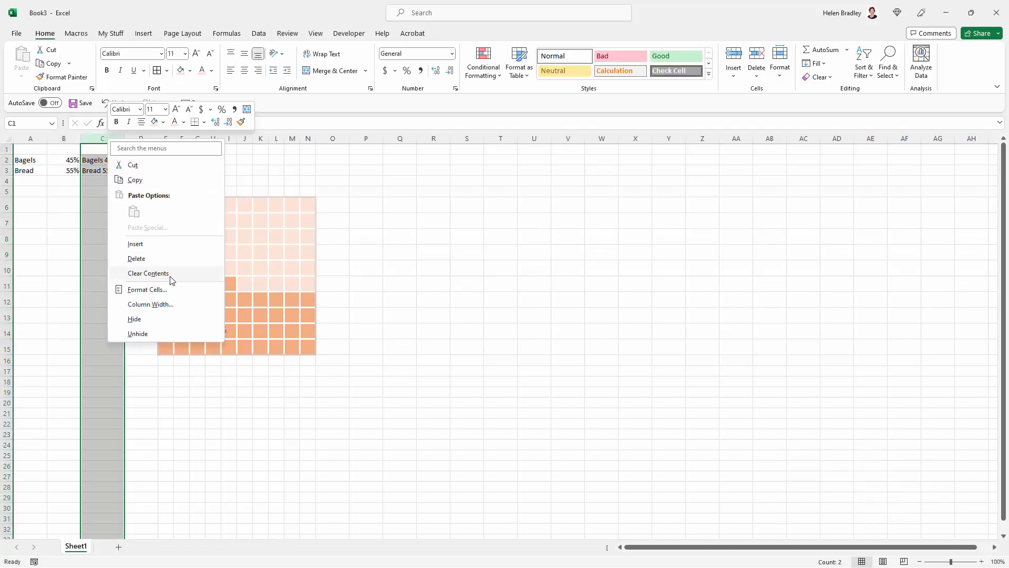
{"action": "left_click", "coordinate": [140, 319]}
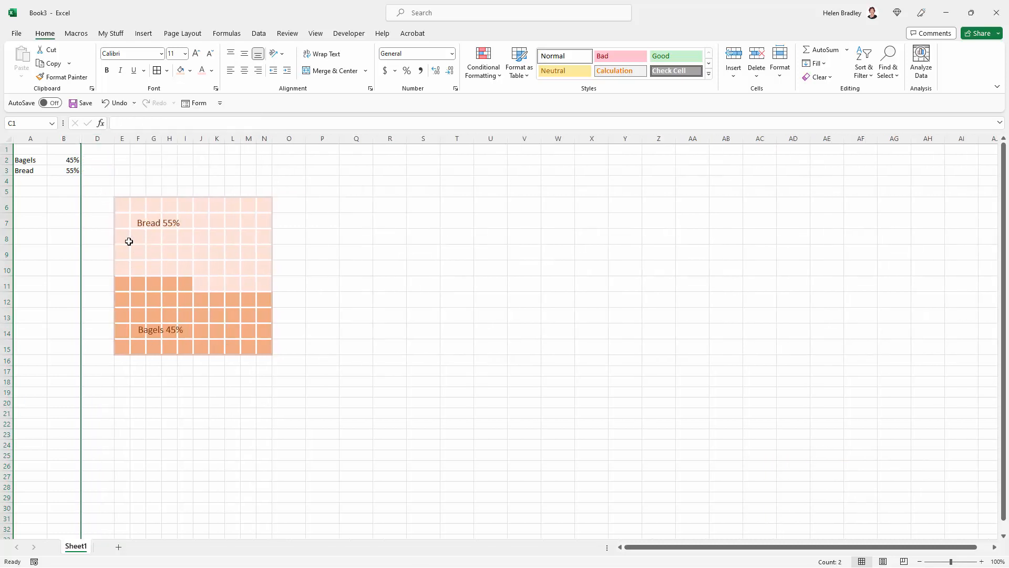
{"action": "left_click", "coordinate": [200, 382]}
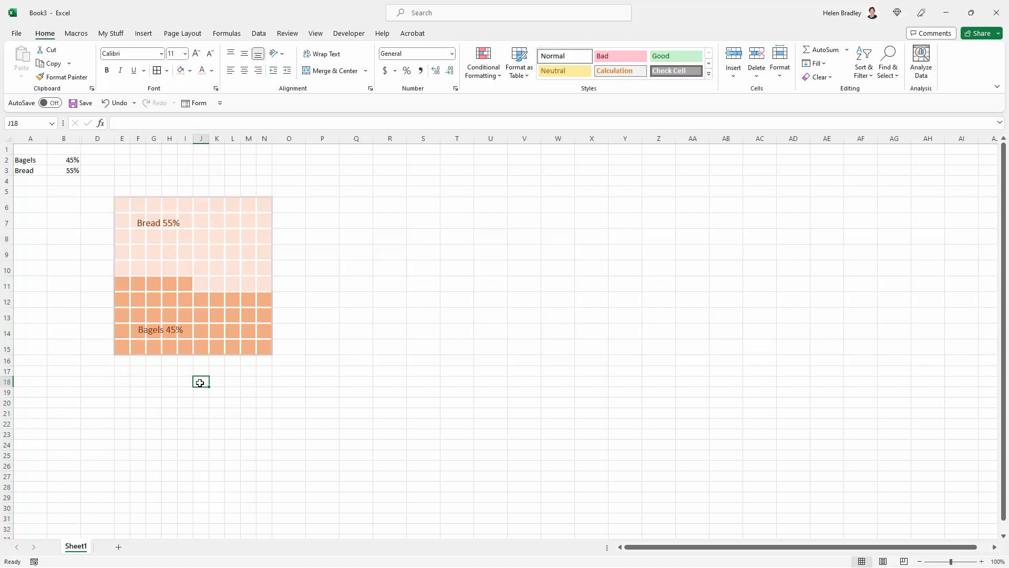